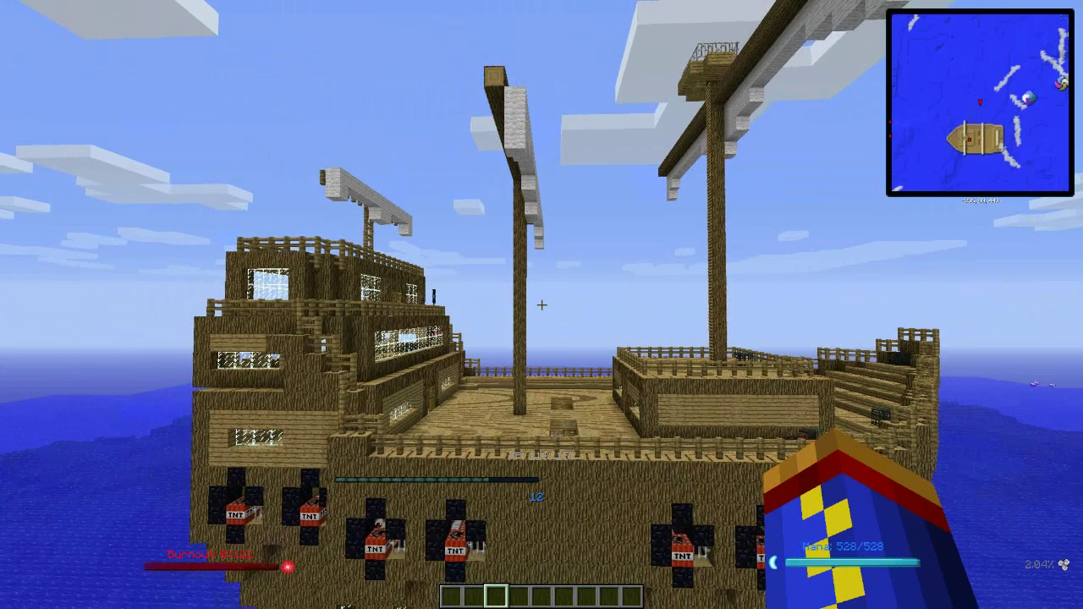
Back away until the ship's whole side fits in view over the ocean, then hide the HUD.
key(s)
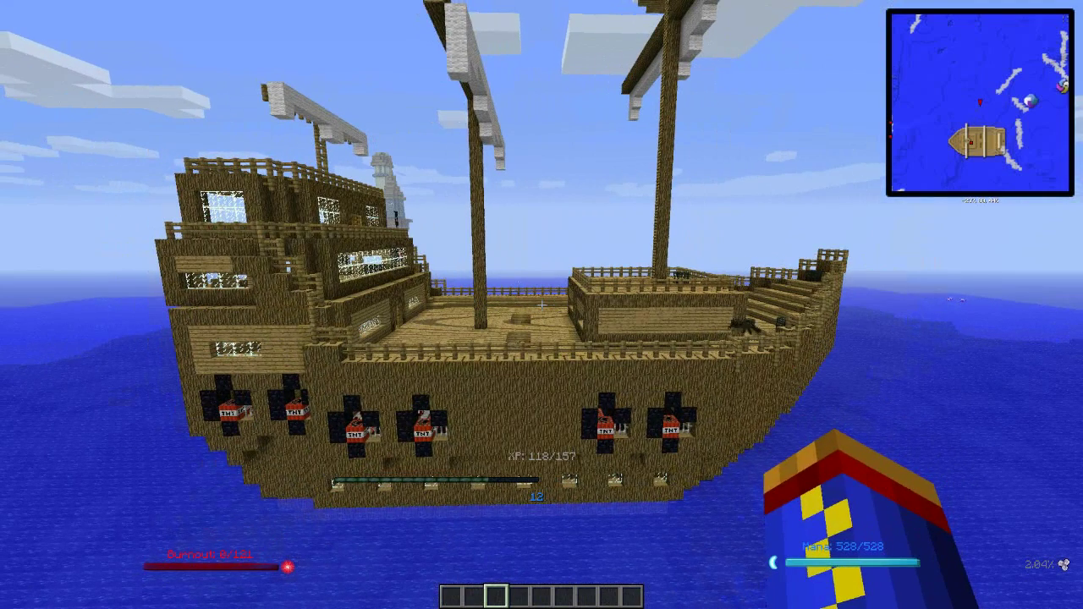
key(F1)
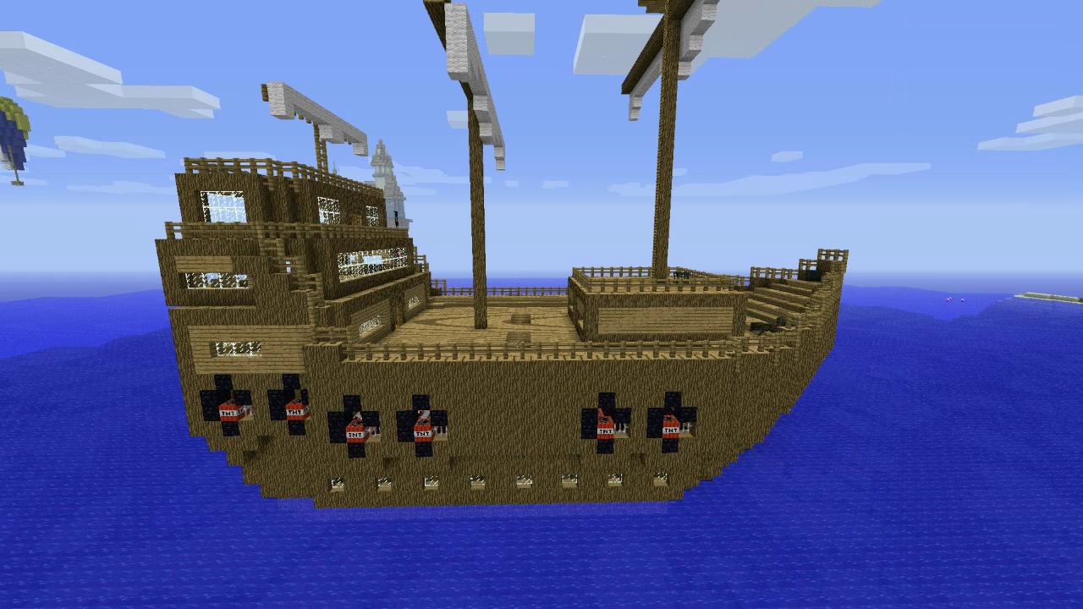
Take a third-person screenshot with the character posed in front of the ship.
key(F1)
scroll(541, 305, up, 7)
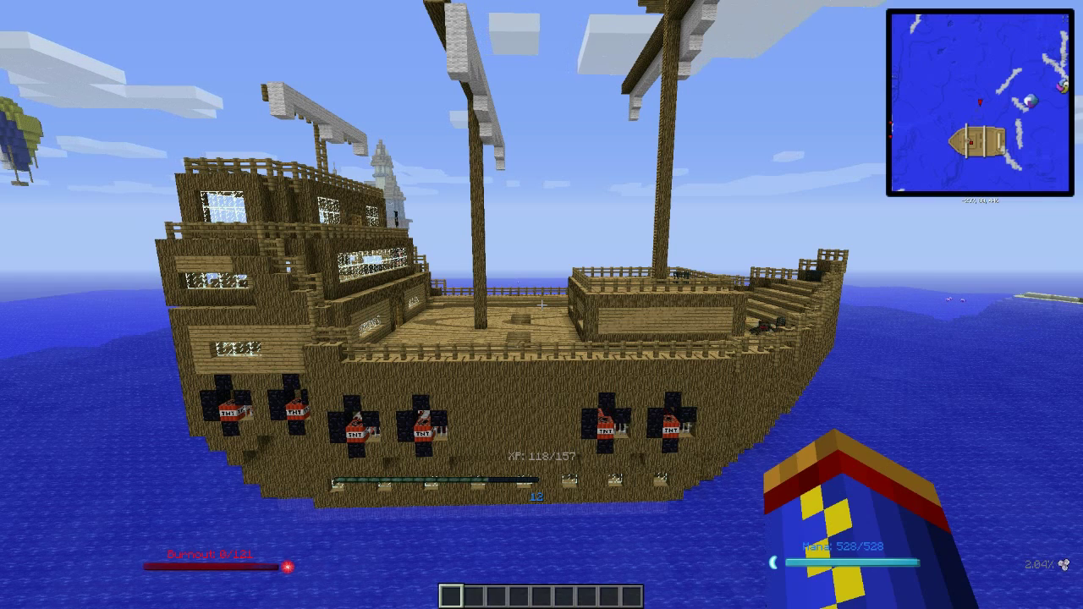
key(F1)
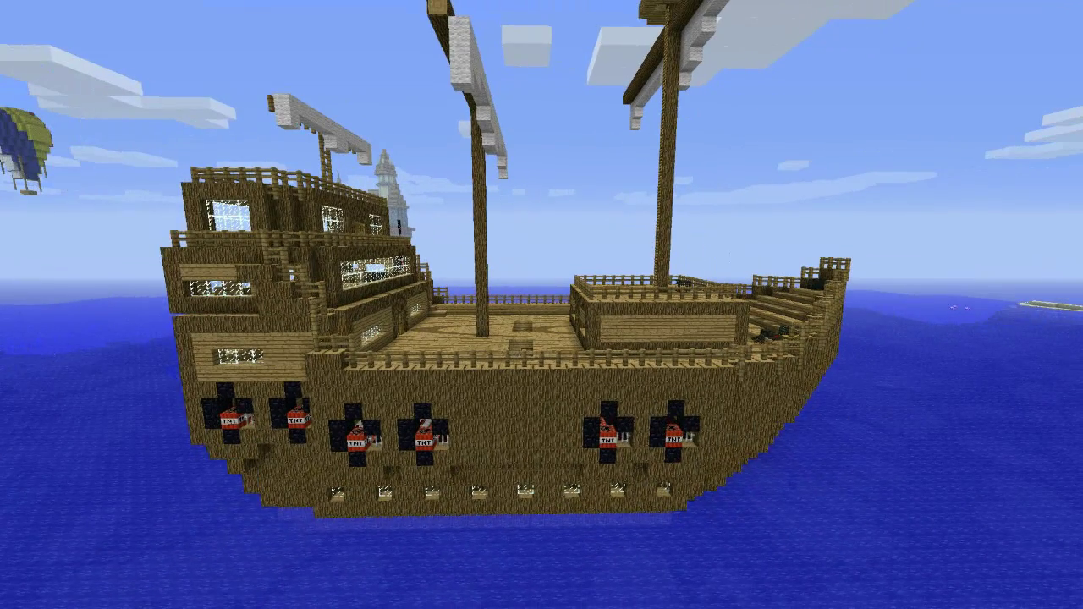
key(F5)
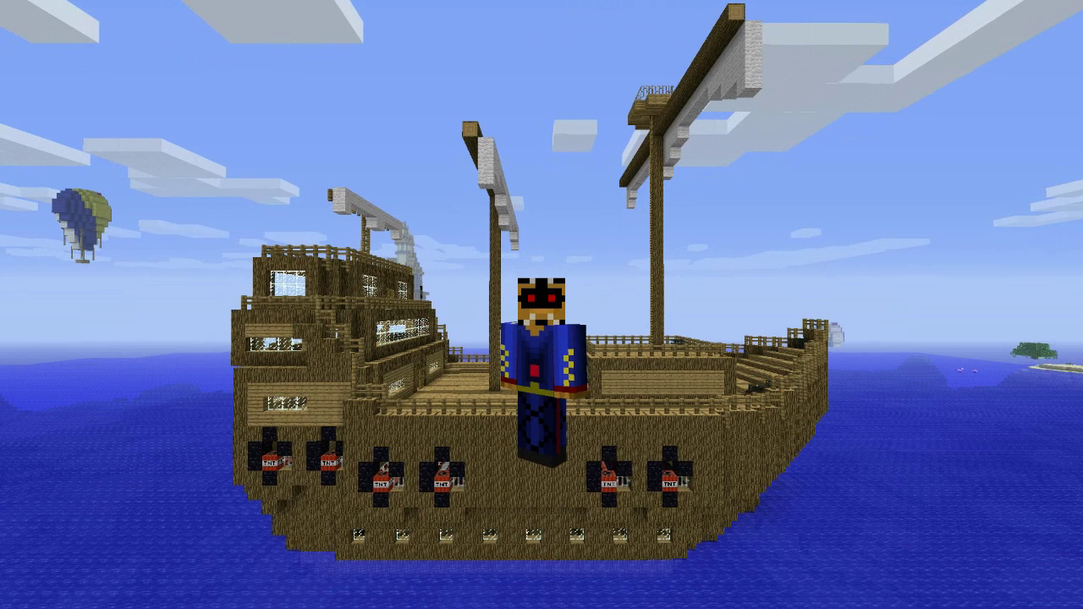
key(F2)
key(F1)
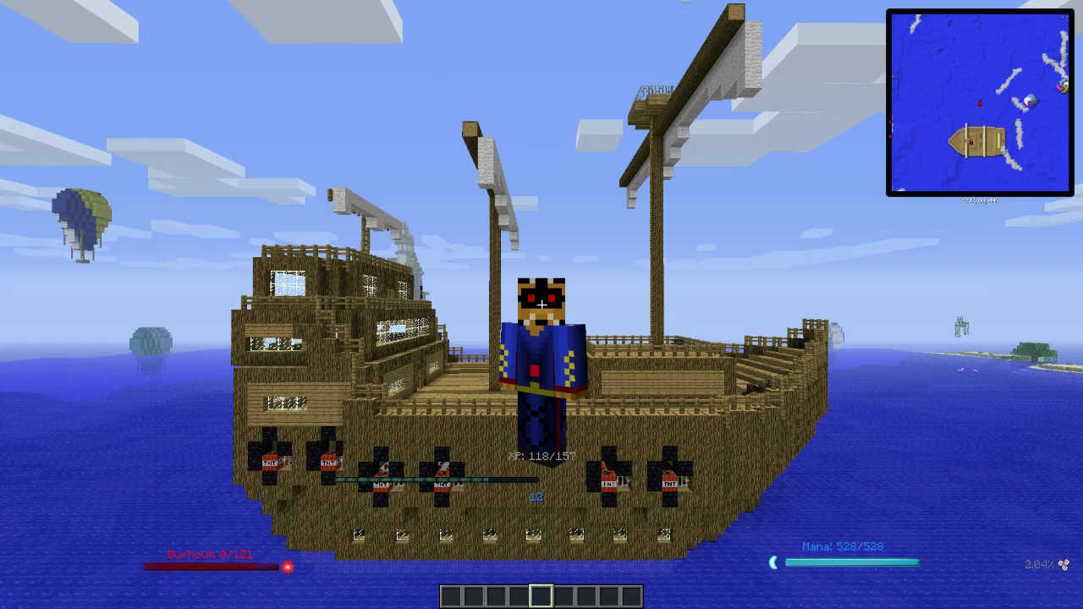
Capture more clean first-person shots of the ship's side and open chat to check the saved names.
key(F5)
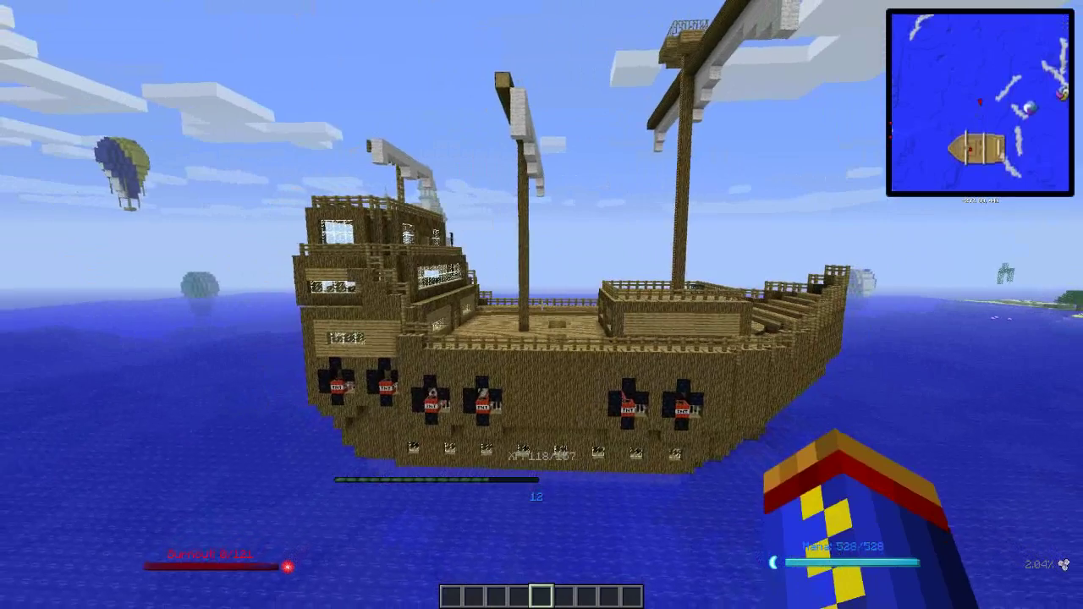
key(F1)
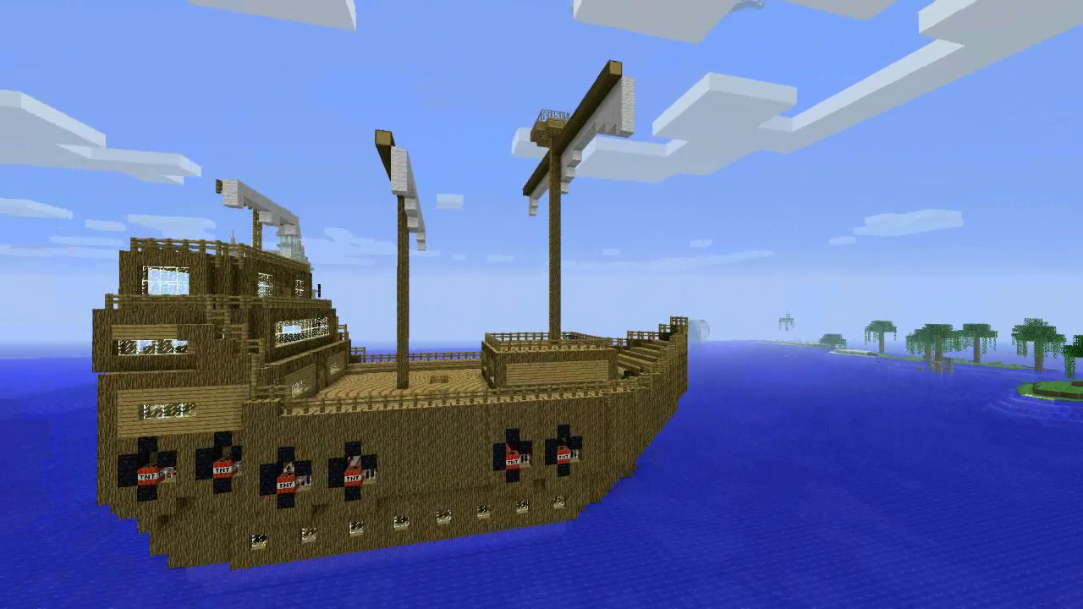
key(F1)
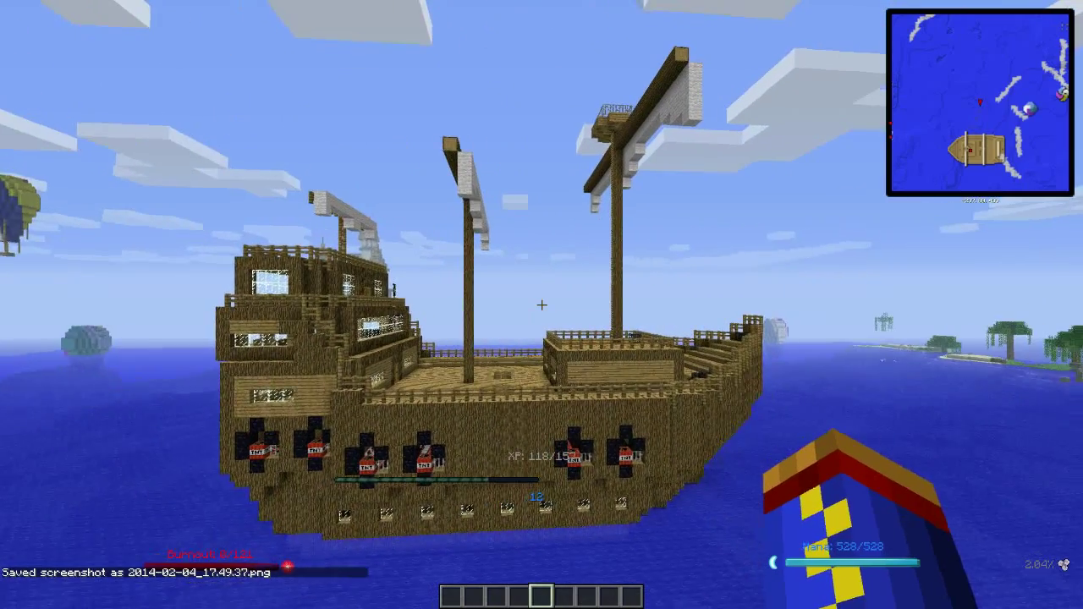
key(F1)
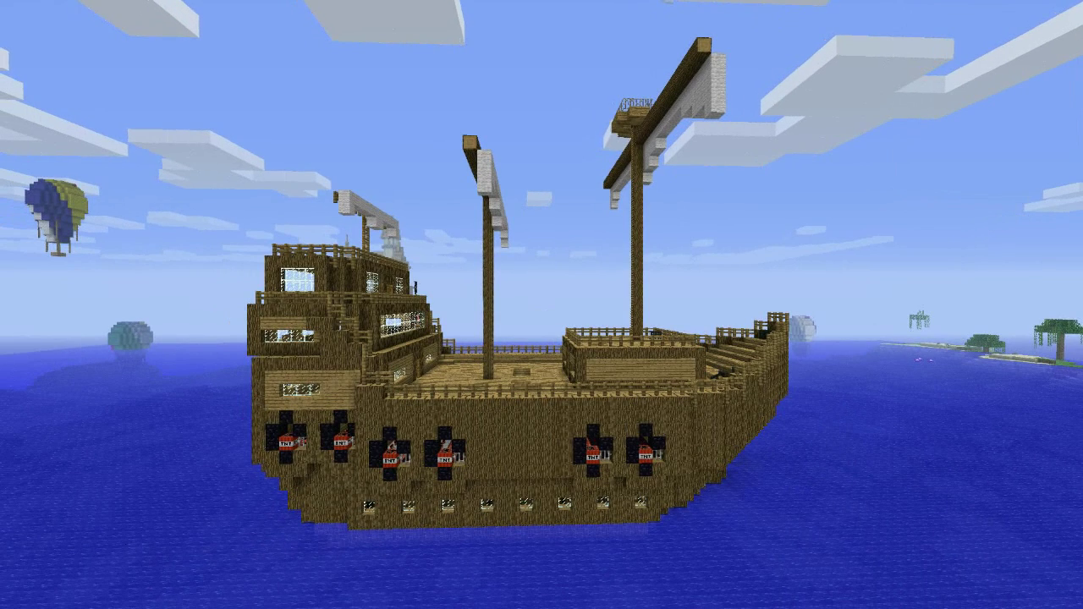
key(F1)
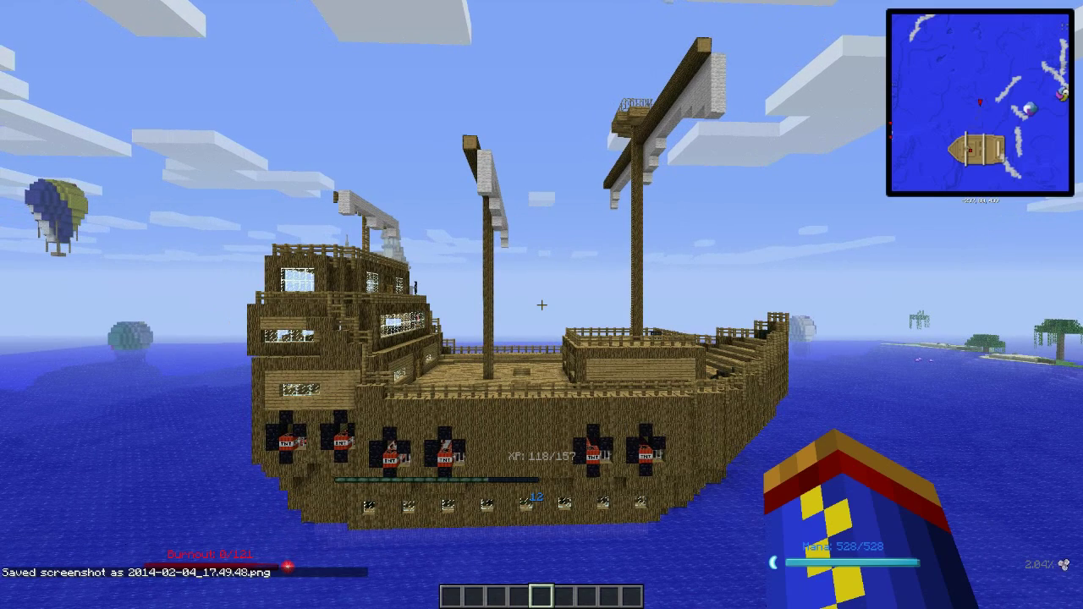
key(t)
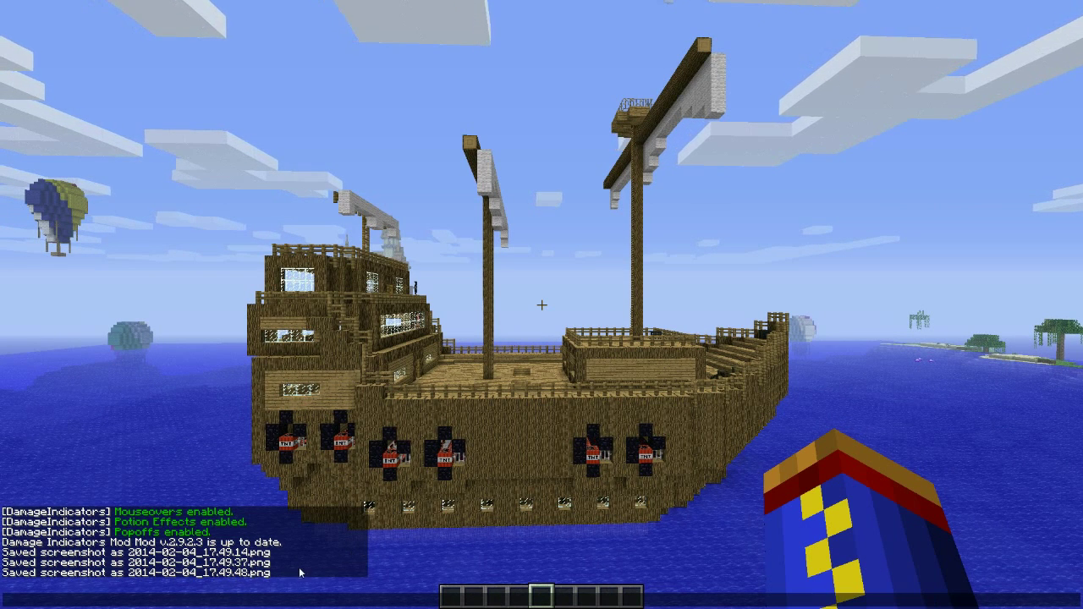
Close chat and walk aboard, crossing the deck to face the cabin windows.
key(Escape)
key(w)
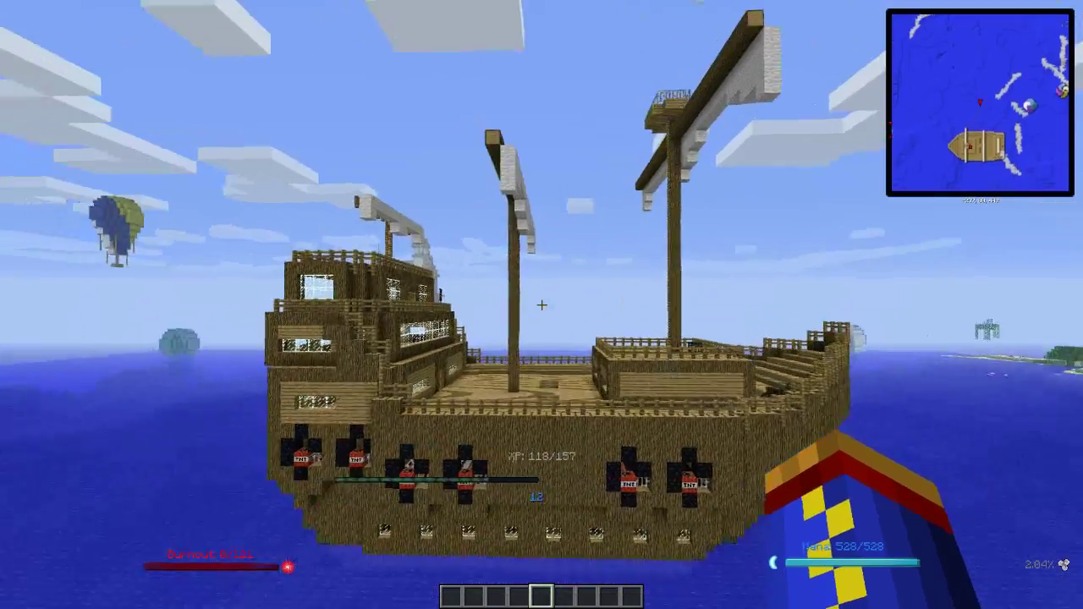
key(w)
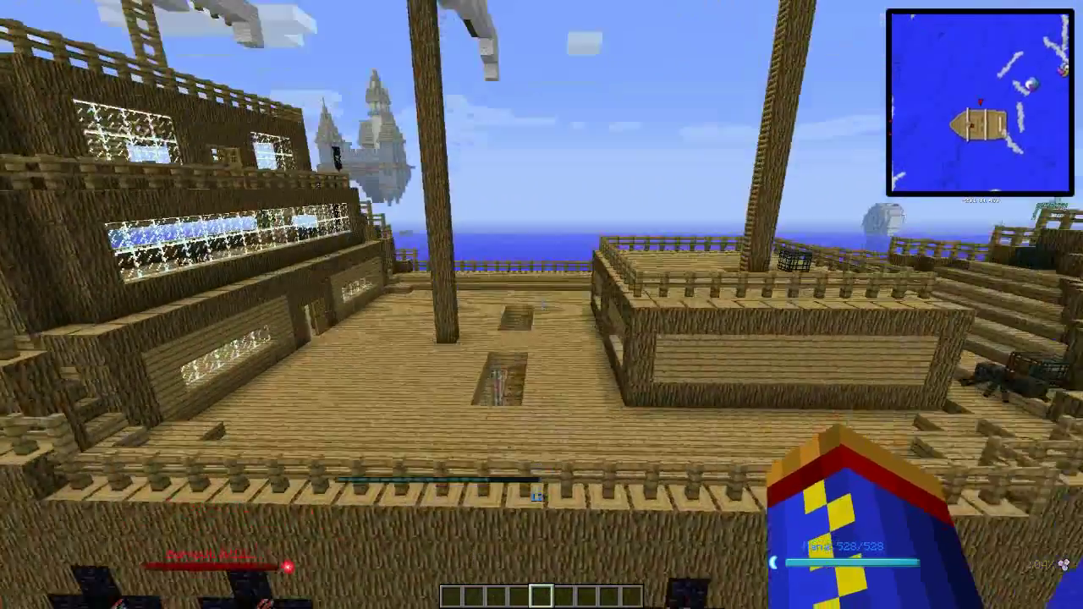
key(w)
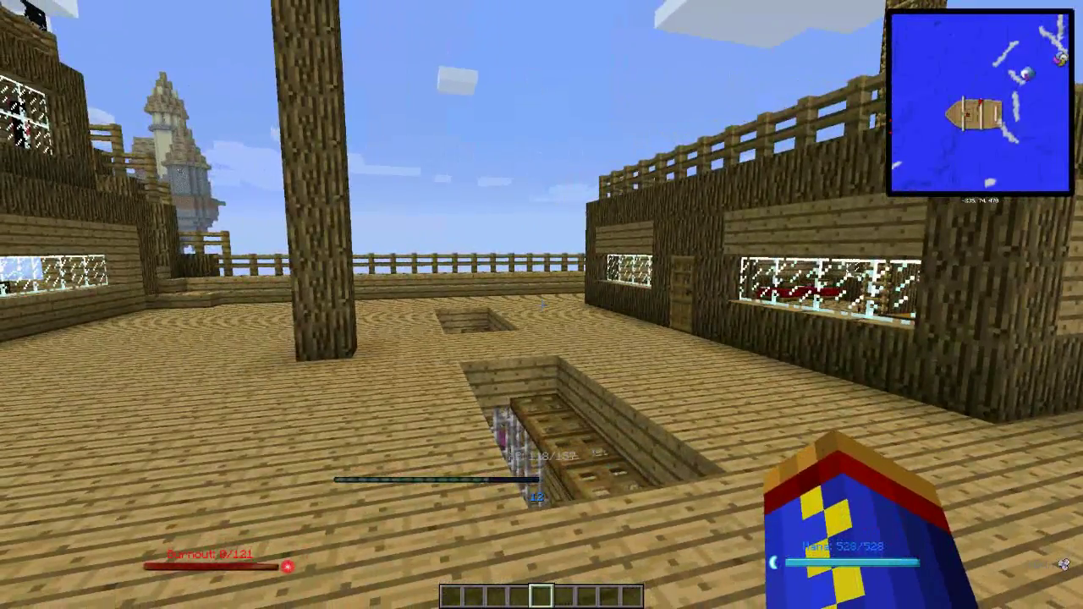
key(w)
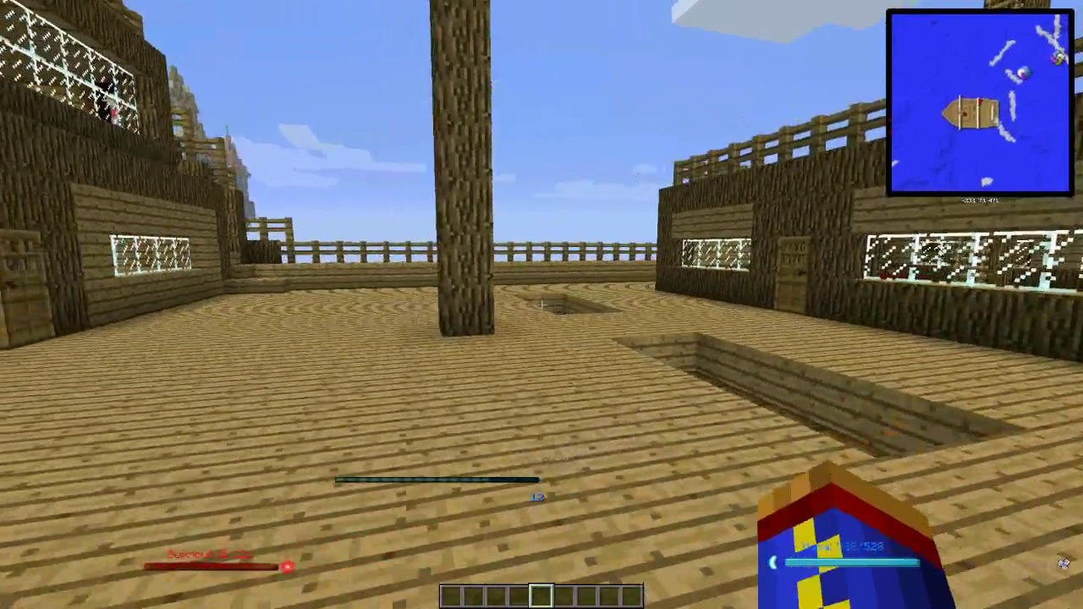
key(w)
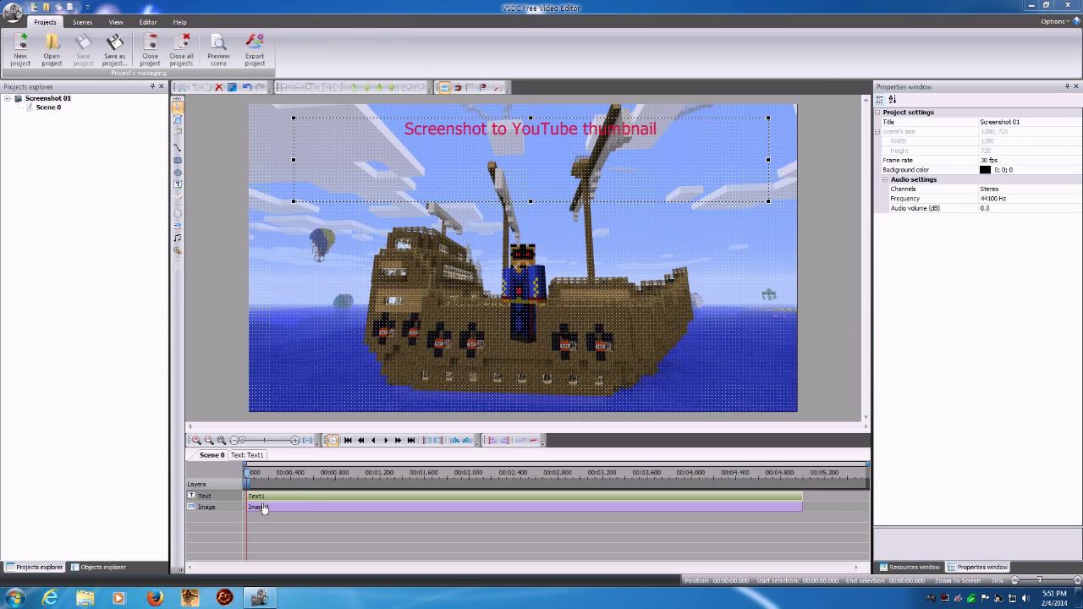
Create a new 1280×720, 30 fps project titled 'Screenshot 02' and dismiss the file sequence wizard.
click(22, 52)
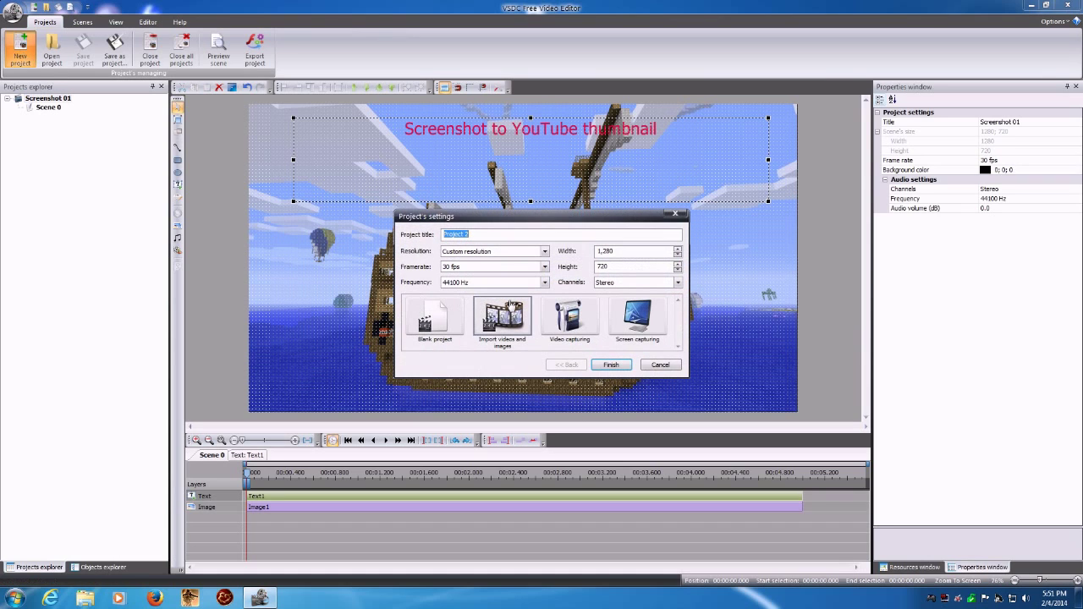
text(S)
text(creenshot 02)
click(609, 366)
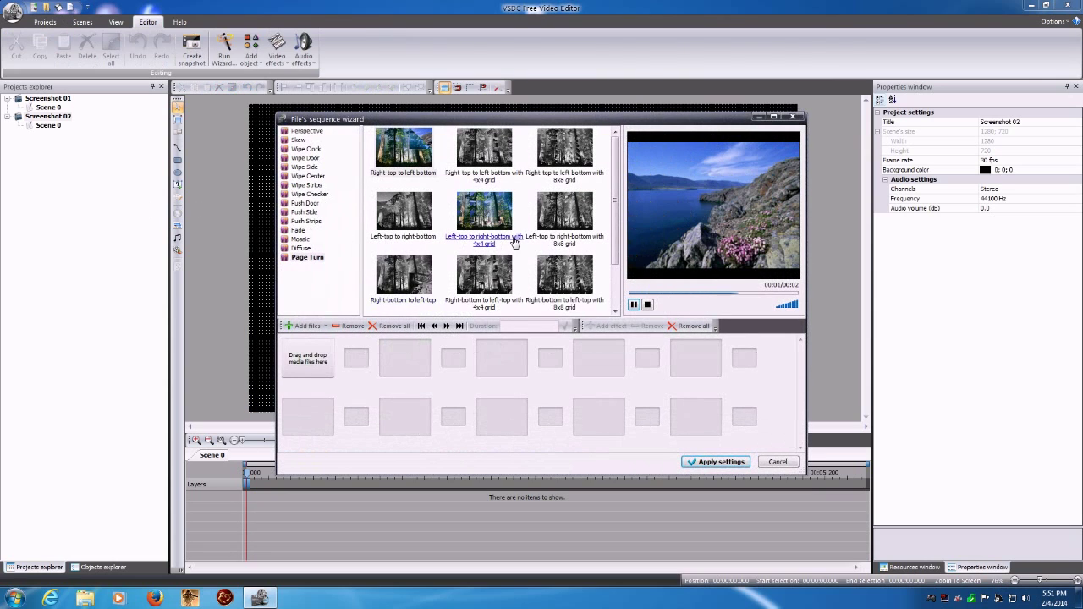
click(304, 177)
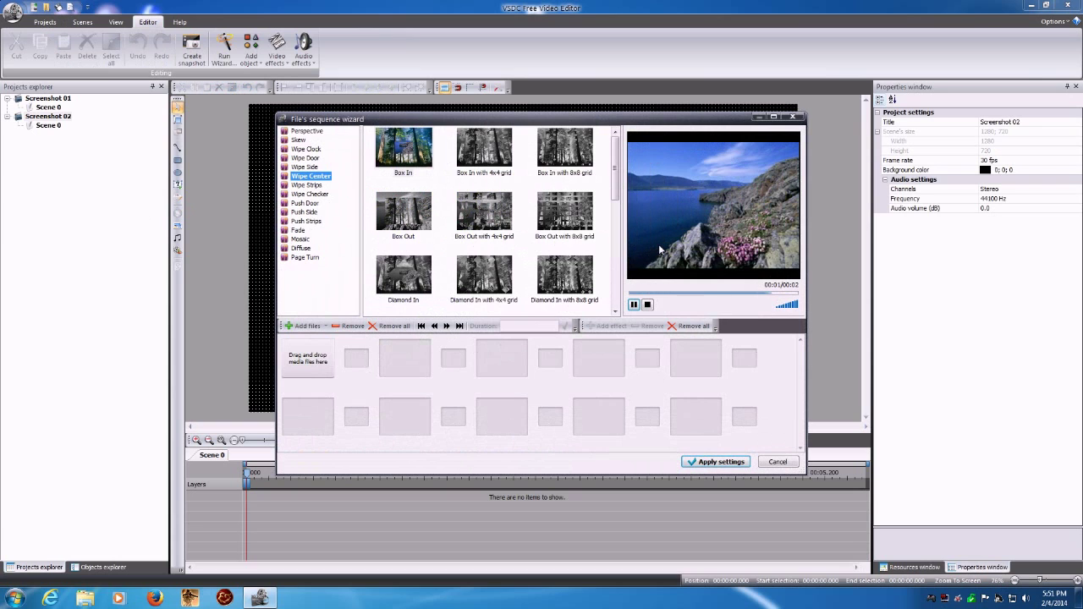
click(778, 461)
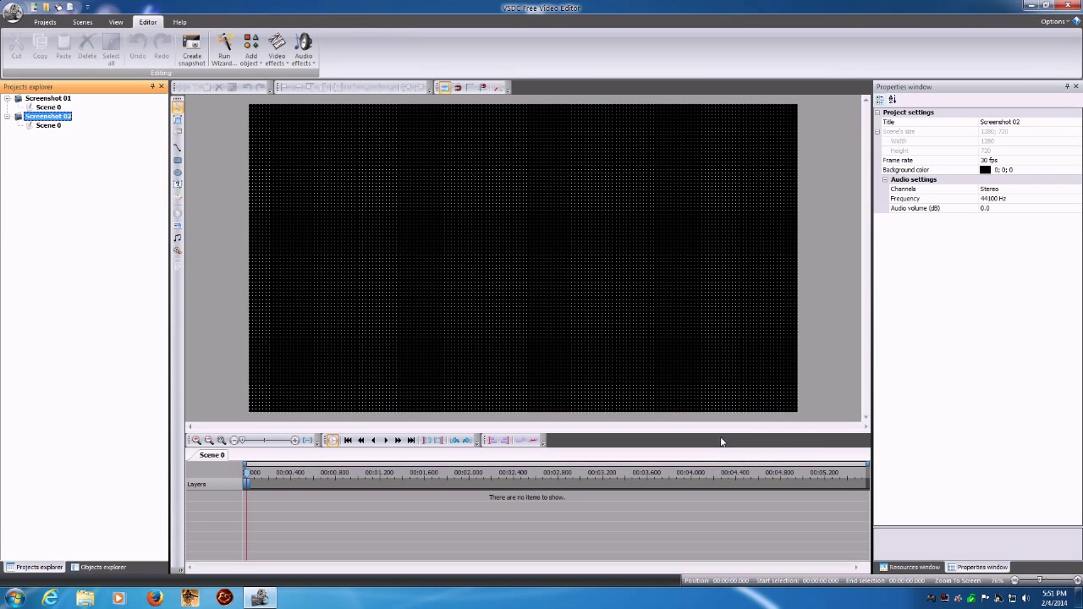
Start the Add image tool, then open the %appdata% Roaming folder through Start menu search.
click(178, 228)
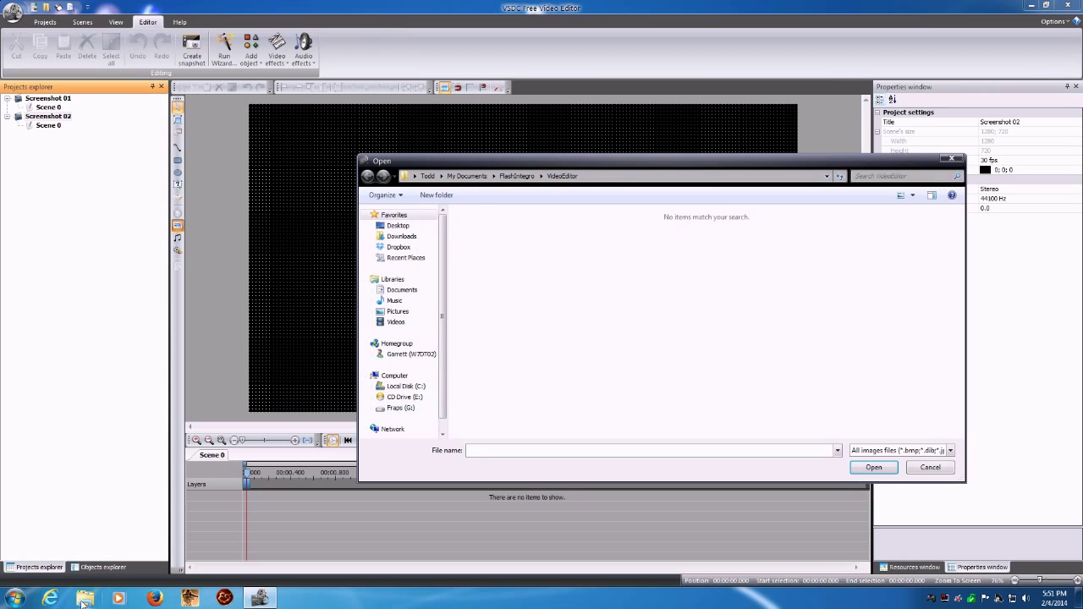
click(15, 599)
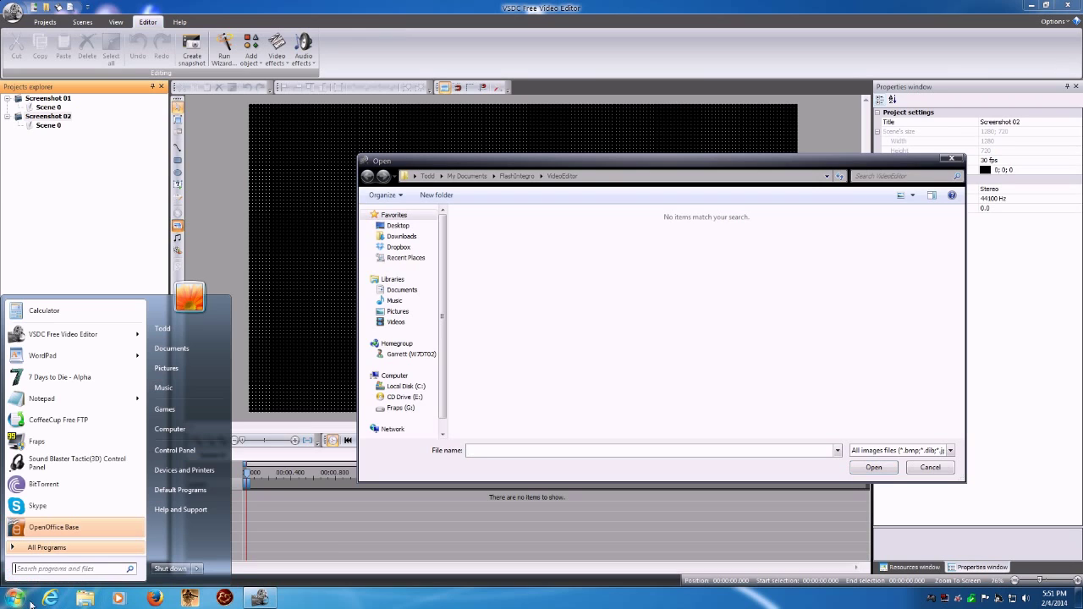
text(appdat)
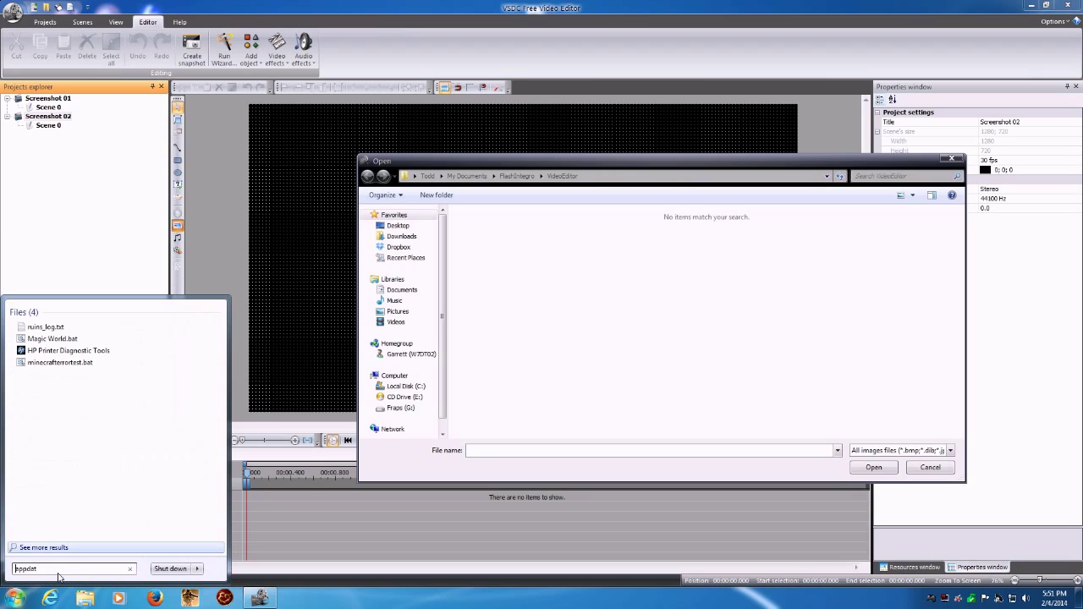
key(Home)
text(%)
key(End)
text(%)
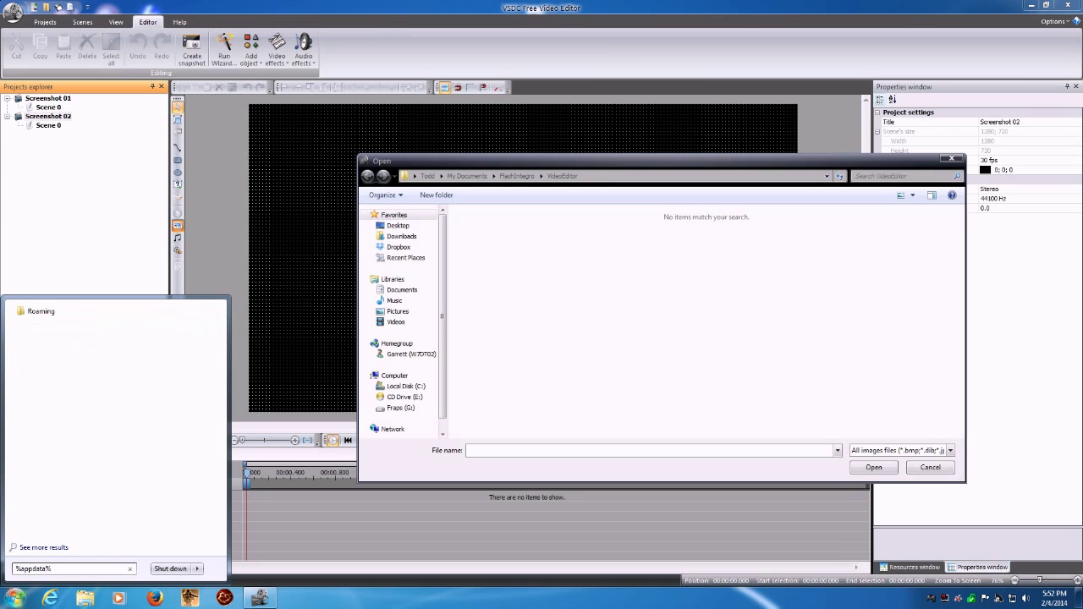
click(38, 311)
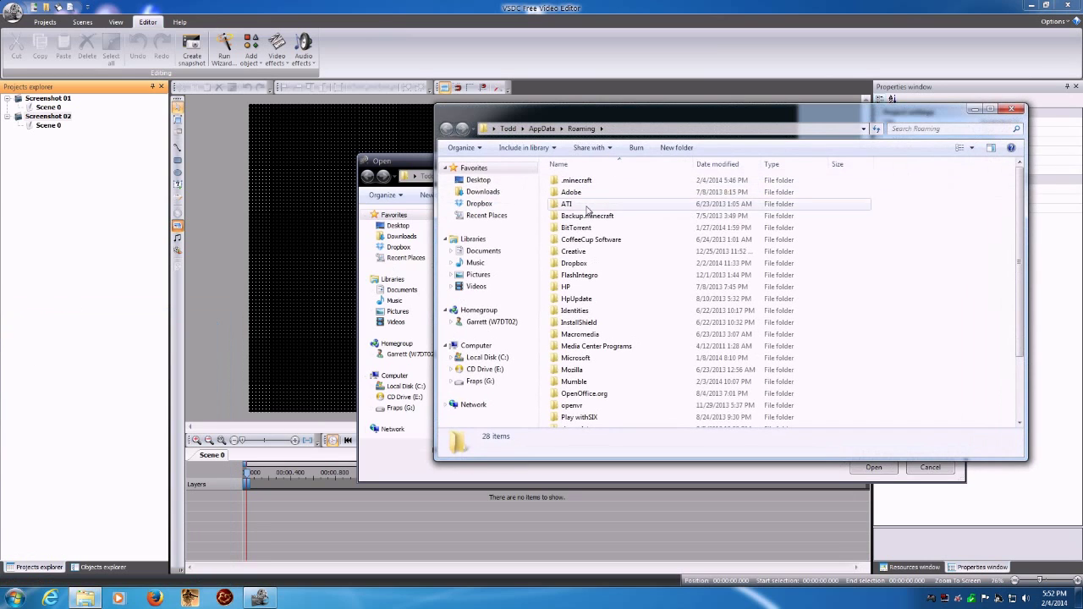
Open the .minecraft\S02\screenshots folder in Explorer and move the window lower.
double_click(574, 183)
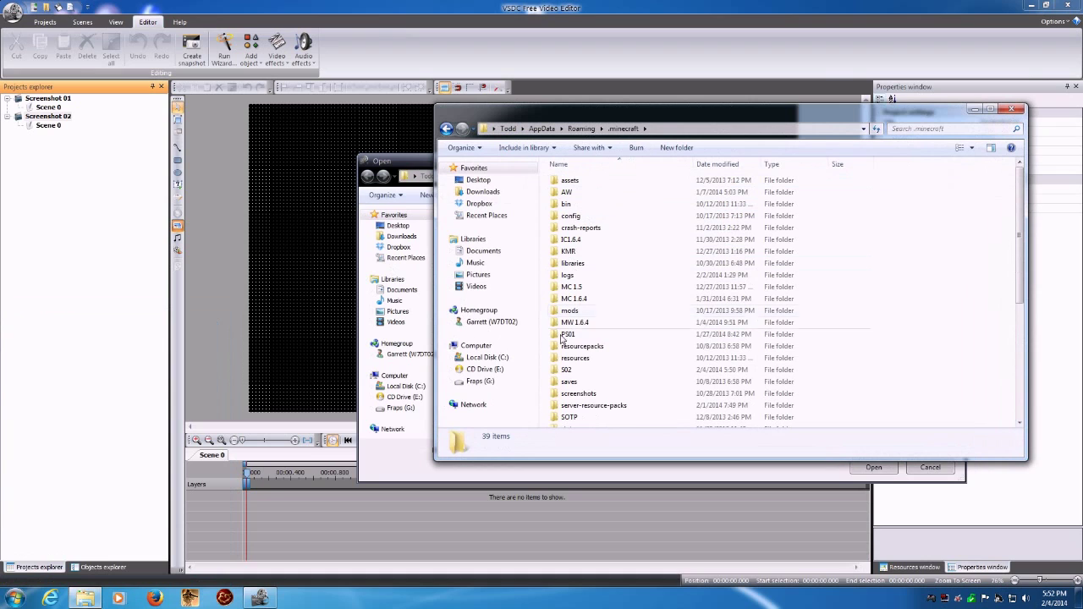
double_click(567, 369)
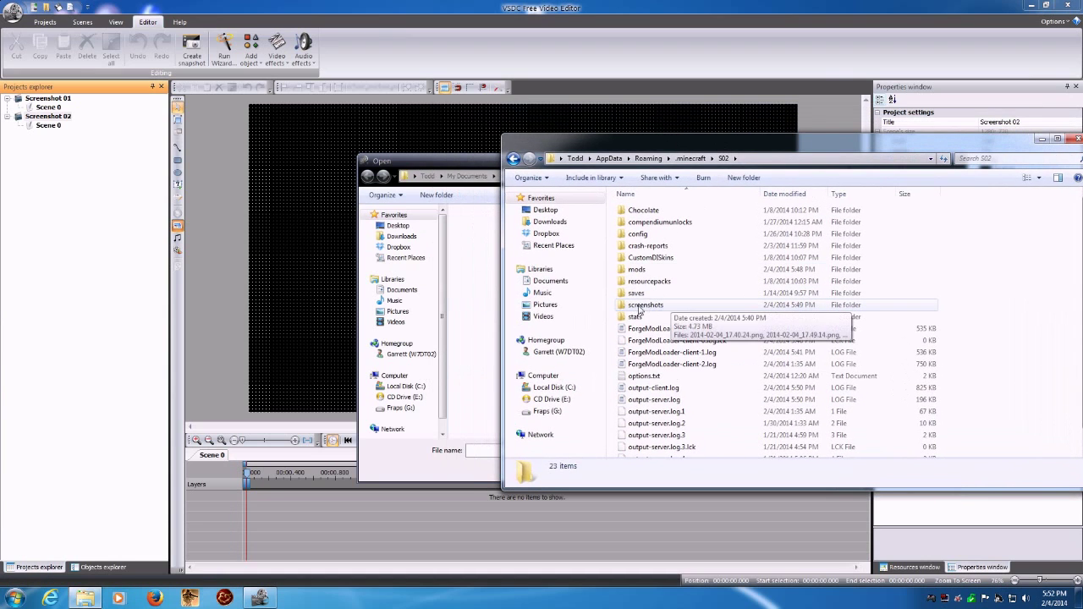
double_click(645, 310)
drag(691, 149, 689, 242)
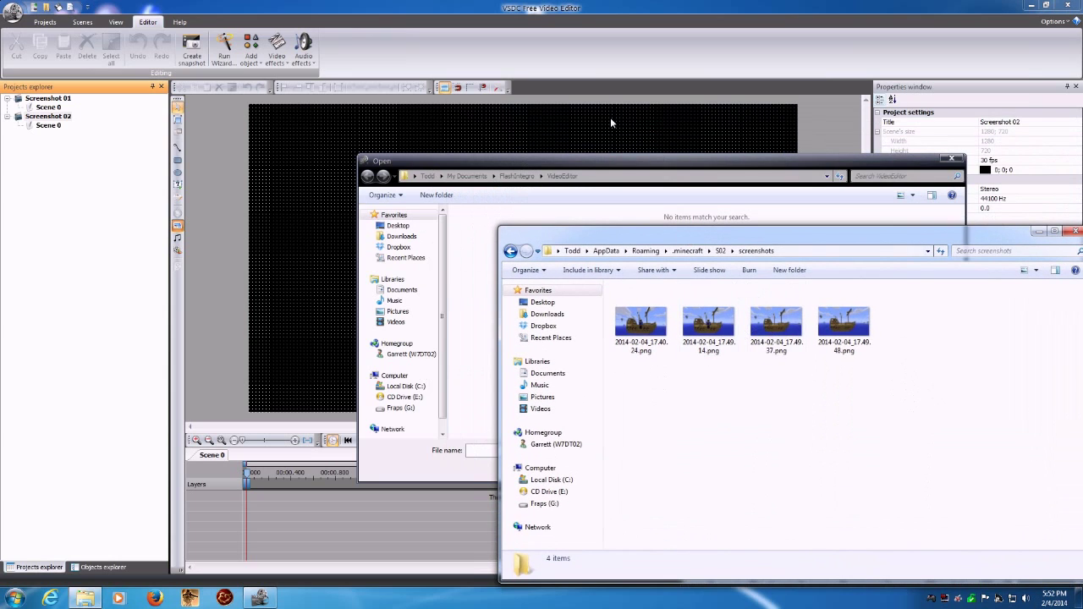
Close VSDC's image Open dialog and select 2014-02-04_17.49.14.png in Explorer.
click(506, 163)
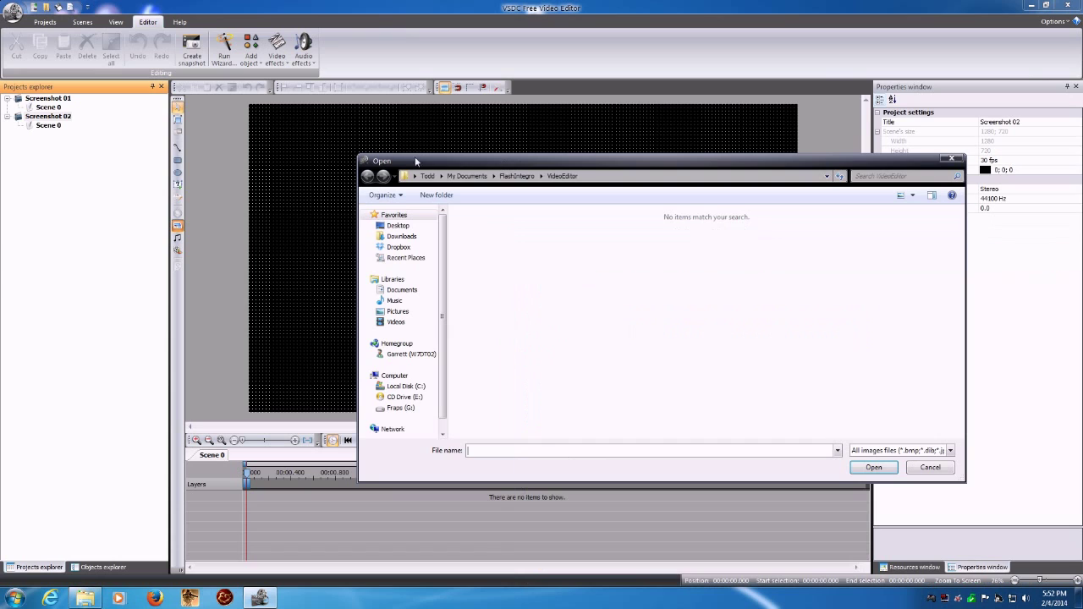
click(949, 161)
click(86, 598)
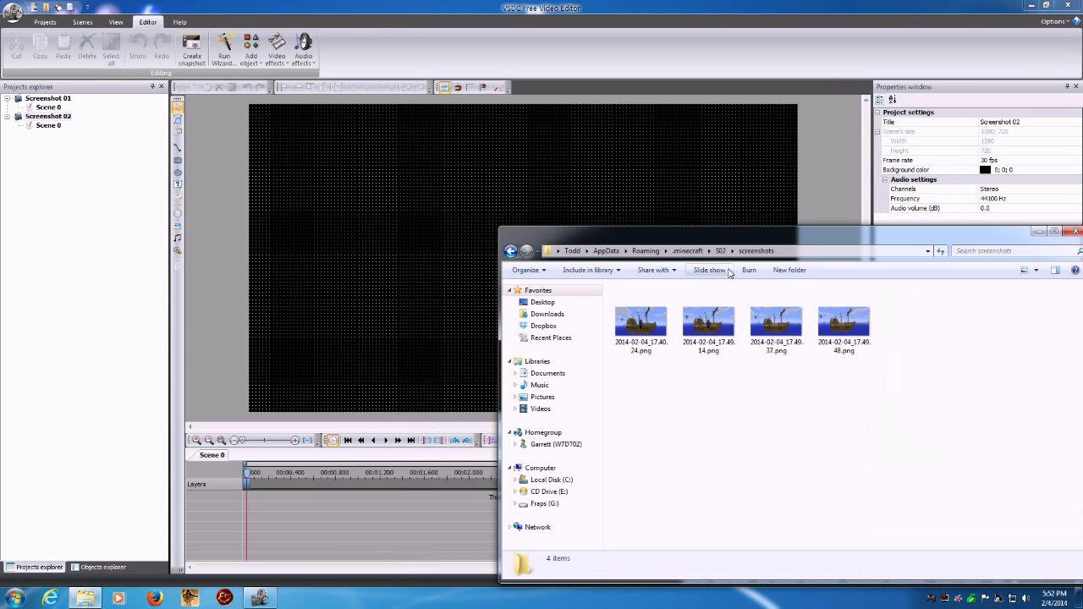
click(709, 323)
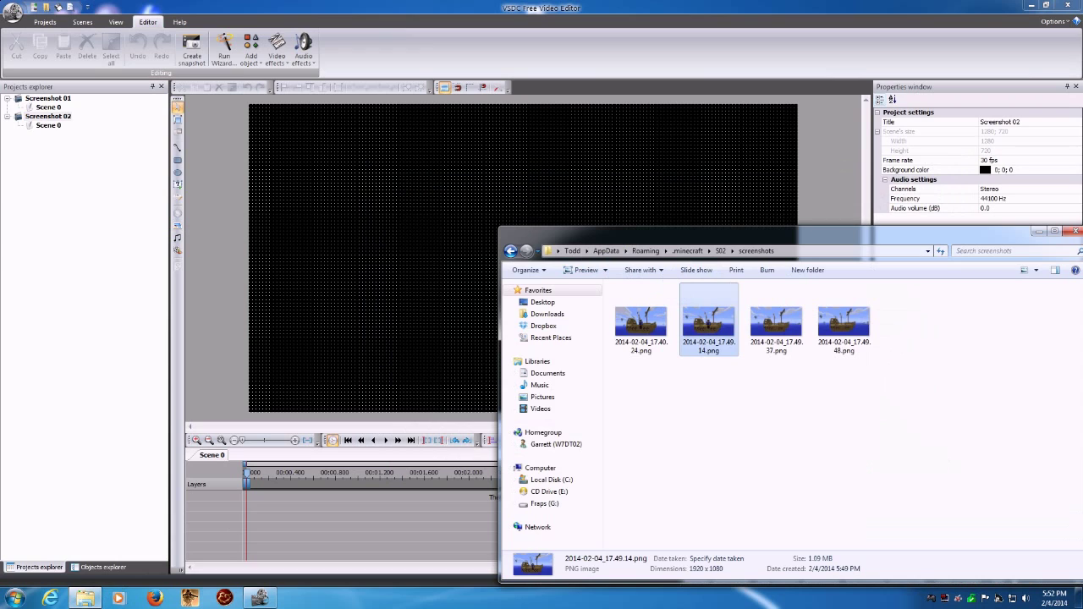
Minimize Explorer and resize the ship image to parent size so it fills the scene.
click(1039, 231)
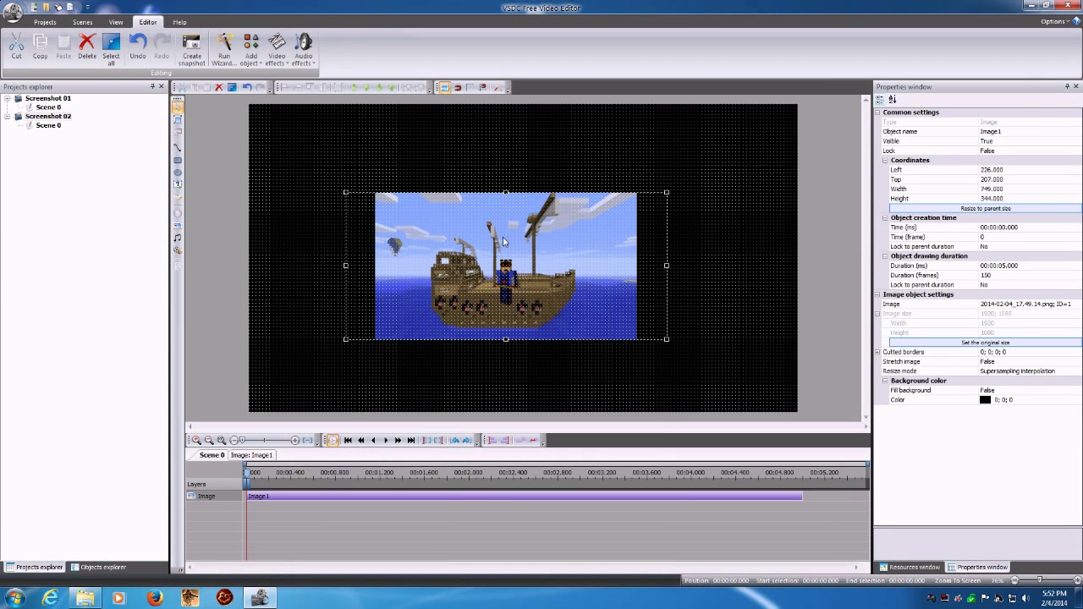
right_click(505, 265)
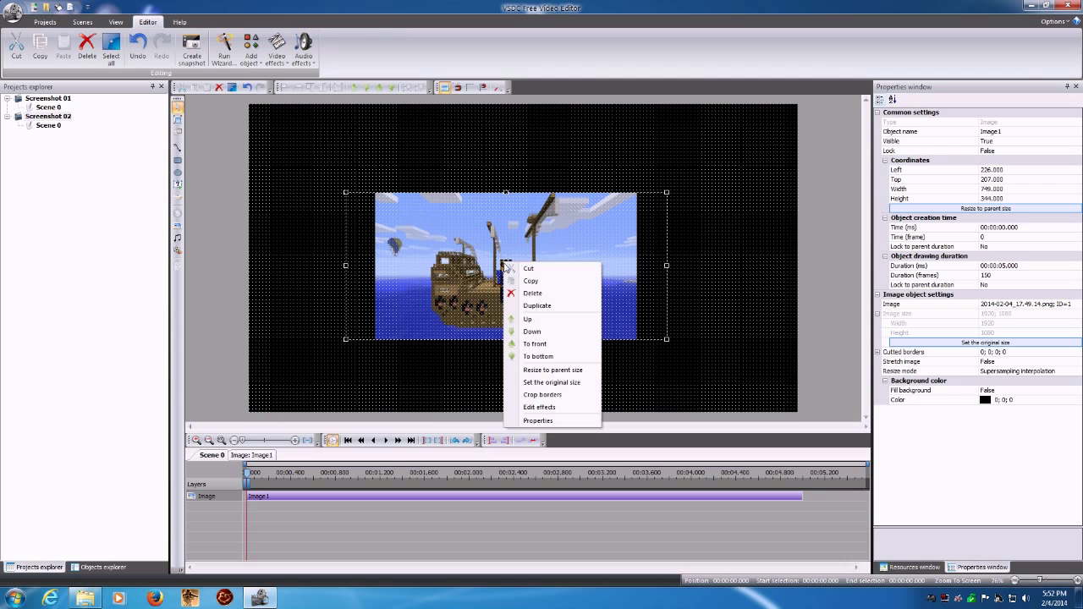
click(554, 370)
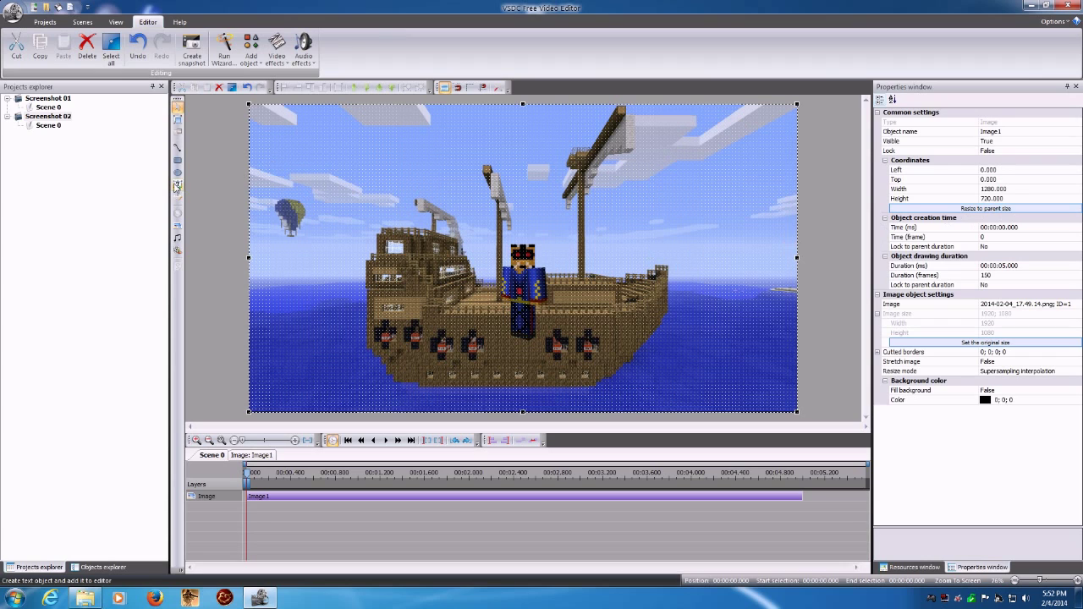
Draw a text box across the top of the scene reading 'Screenshot for YouTube thumbnail'.
click(177, 187)
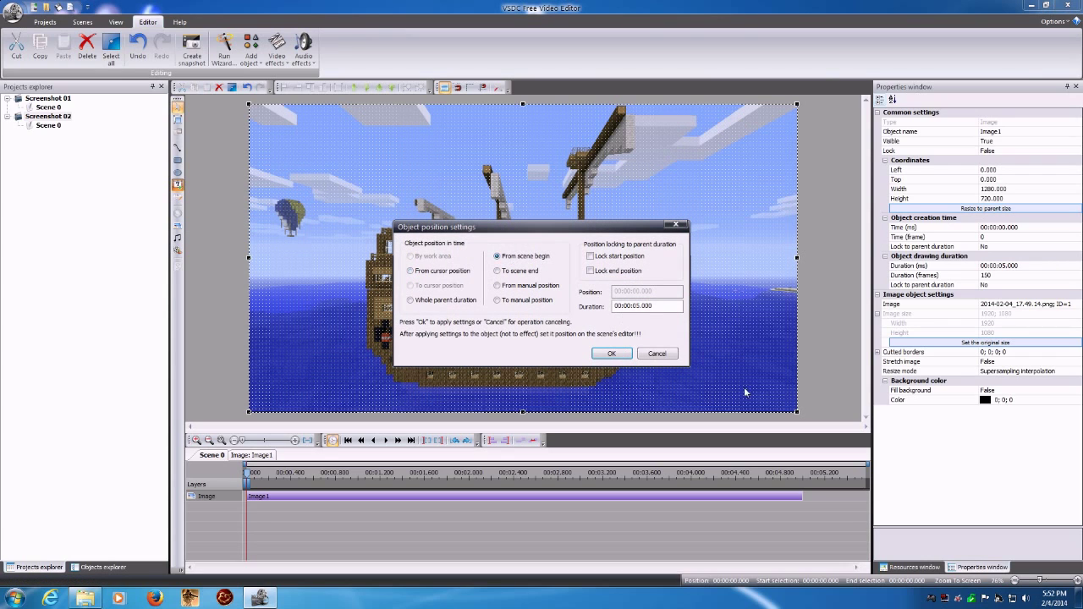
click(611, 354)
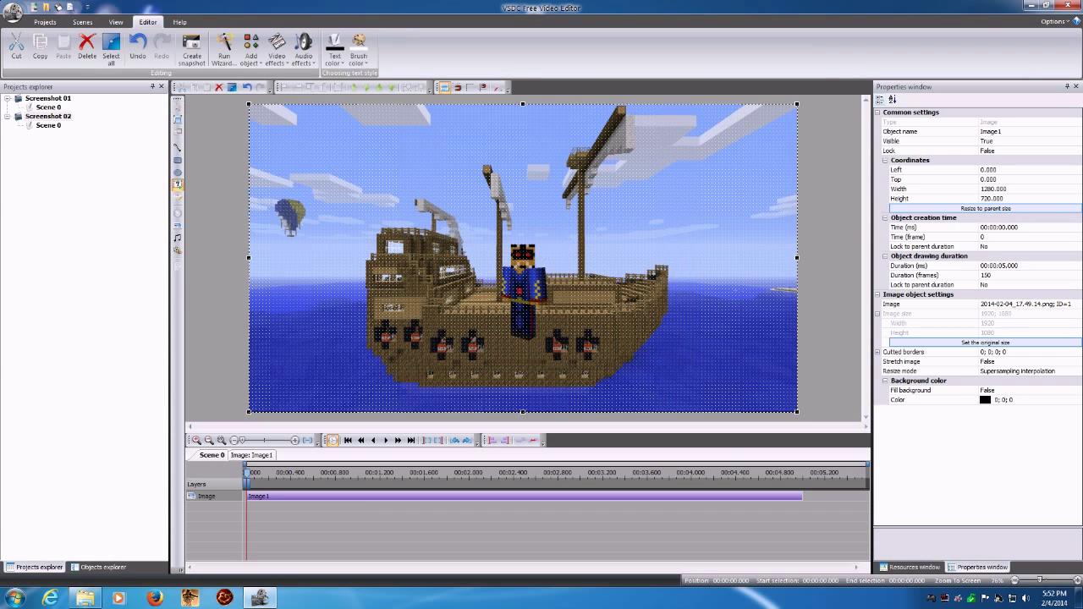
drag(316, 134, 732, 217)
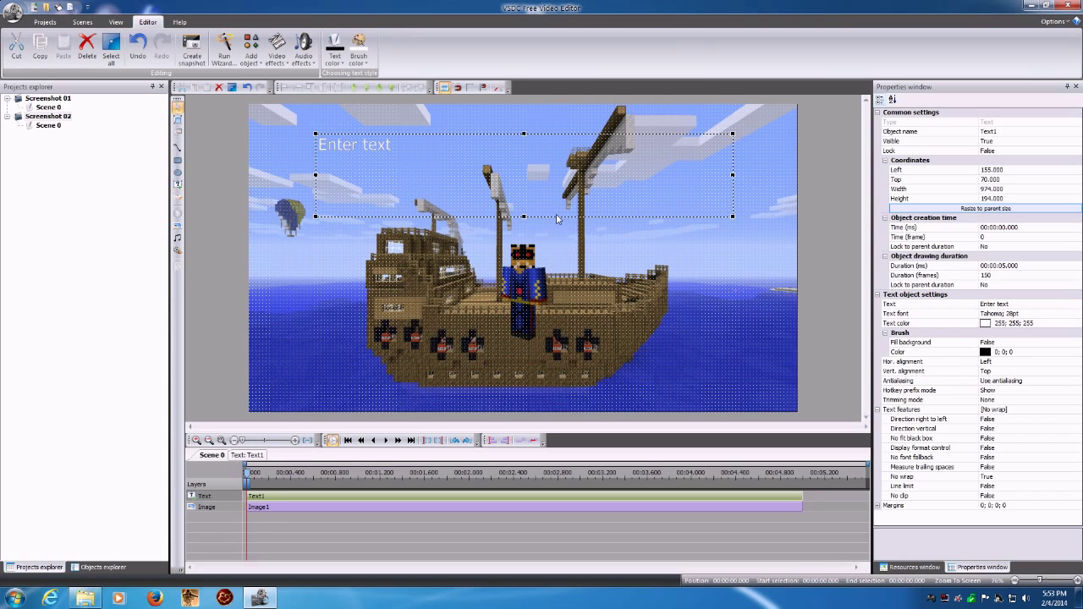
right_click(391, 166)
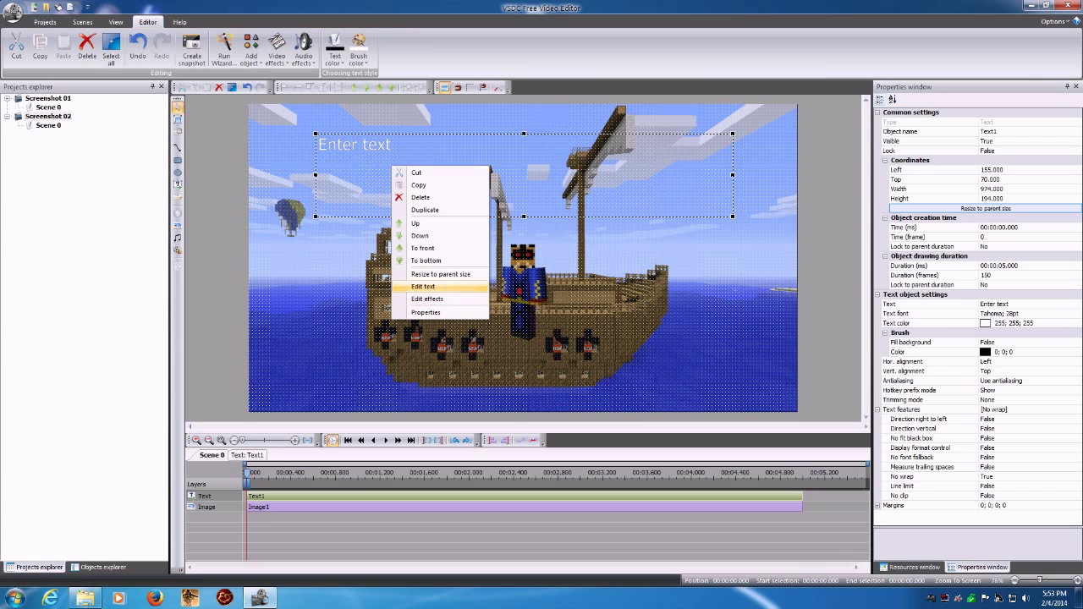
click(423, 287)
key(ctrl+a)
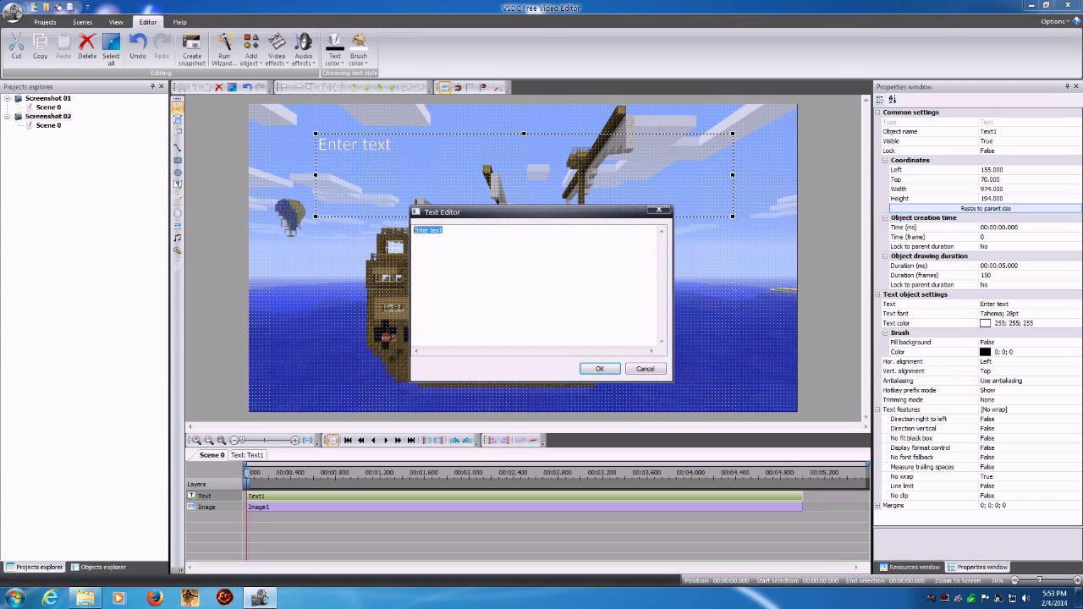
text(Screenshot fo)
click(600, 369)
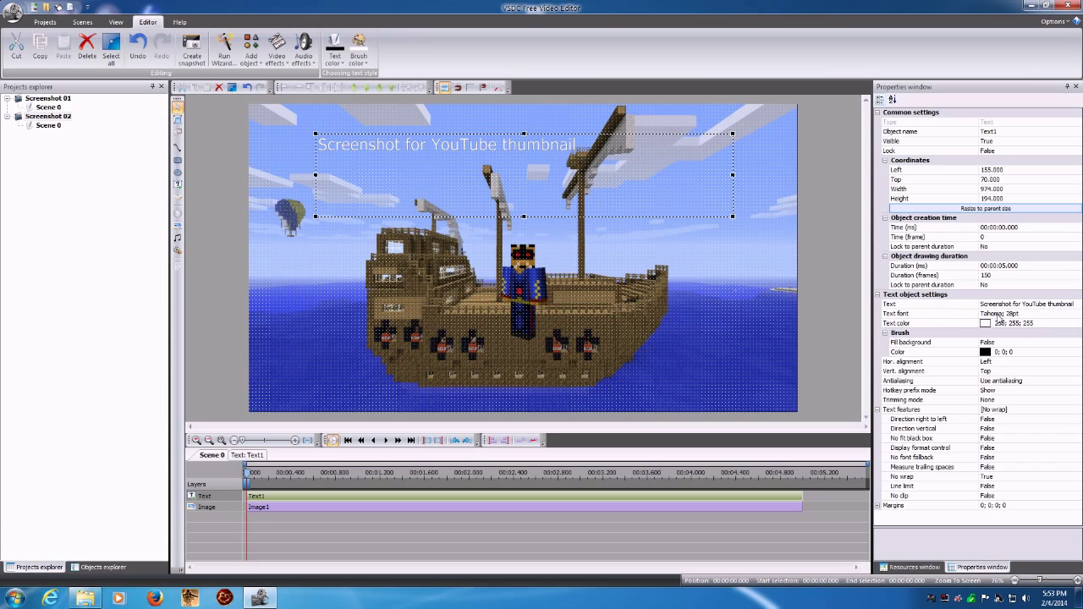
Set the title's font to Times New Roman, Bold, size 36.
click(1032, 315)
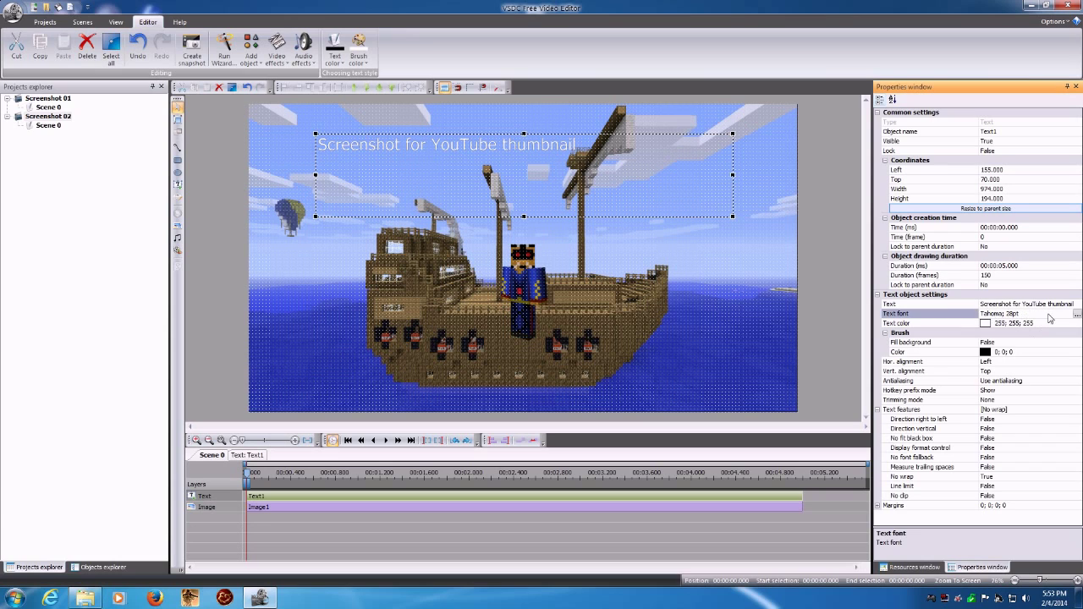
click(1076, 316)
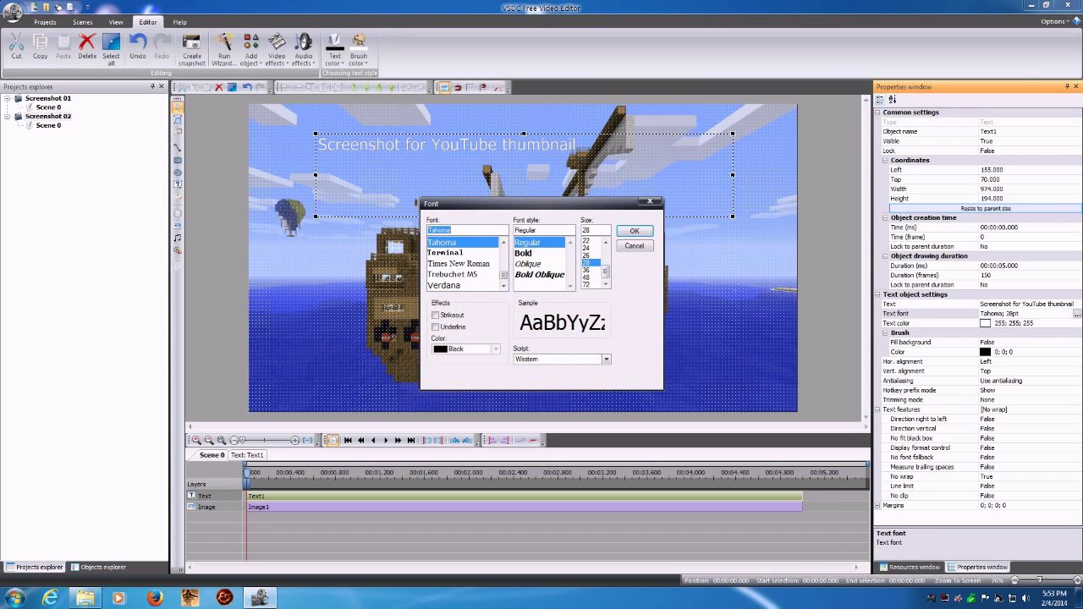
scroll(440, 275, up, 10)
click(438, 243)
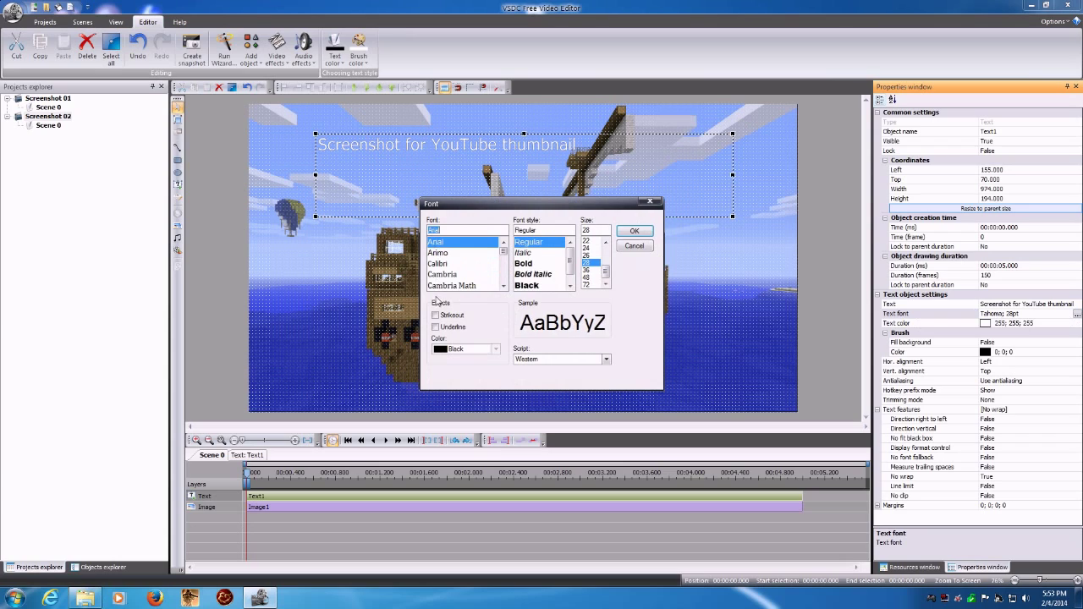
text(ti)
click(456, 243)
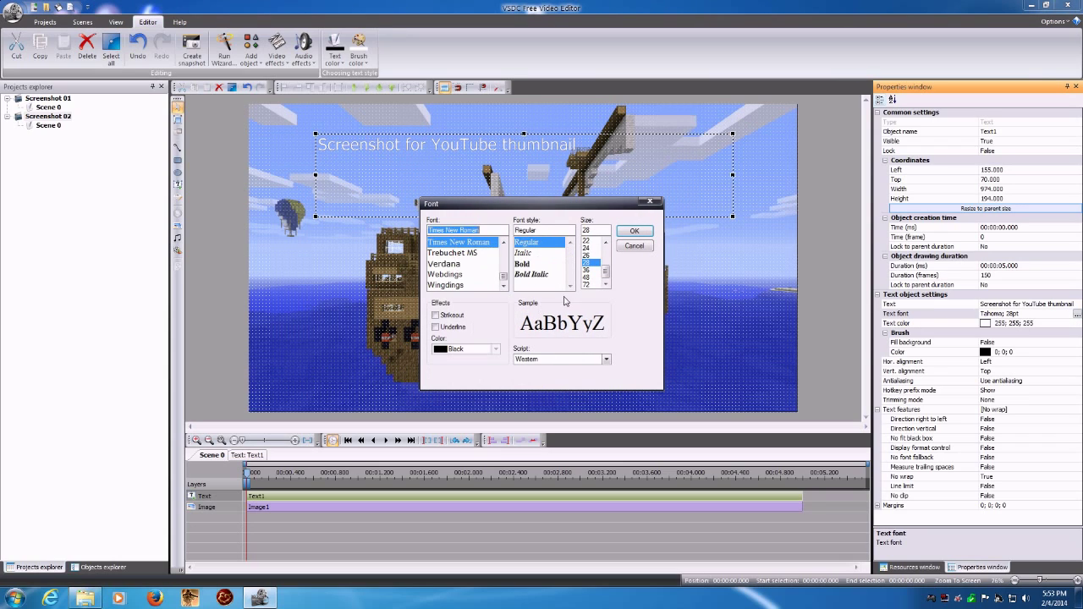
click(531, 264)
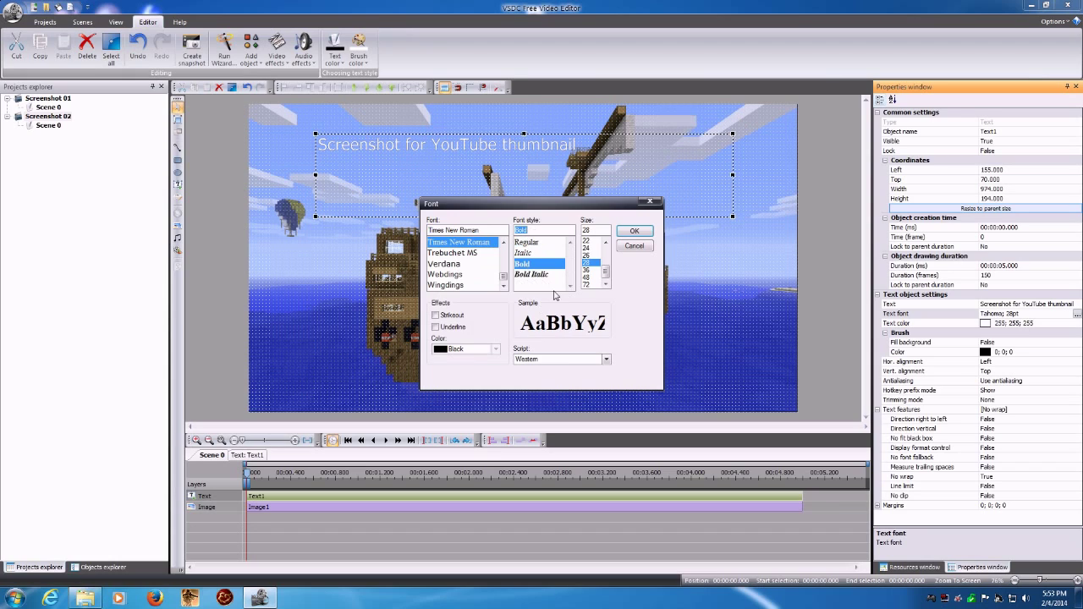
click(587, 270)
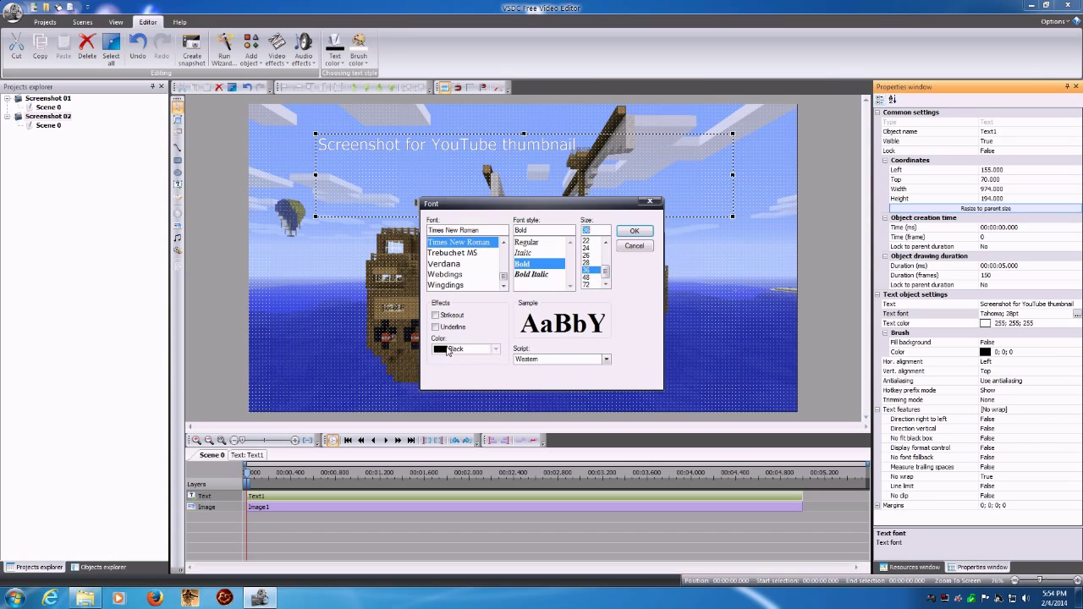
click(633, 231)
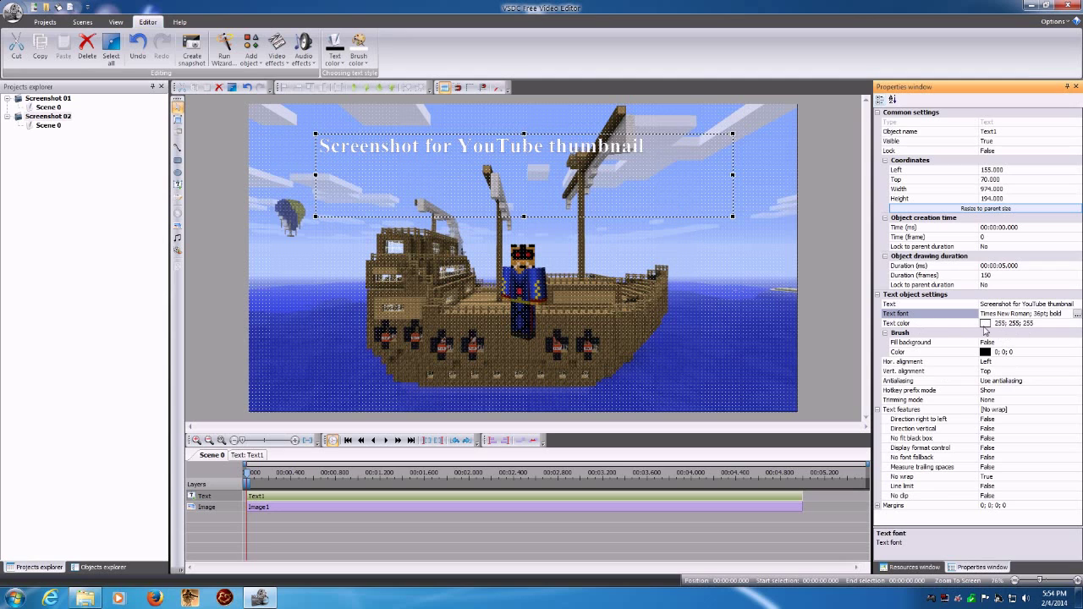
Change the title's text colour to red in the Colors dialog.
click(1070, 323)
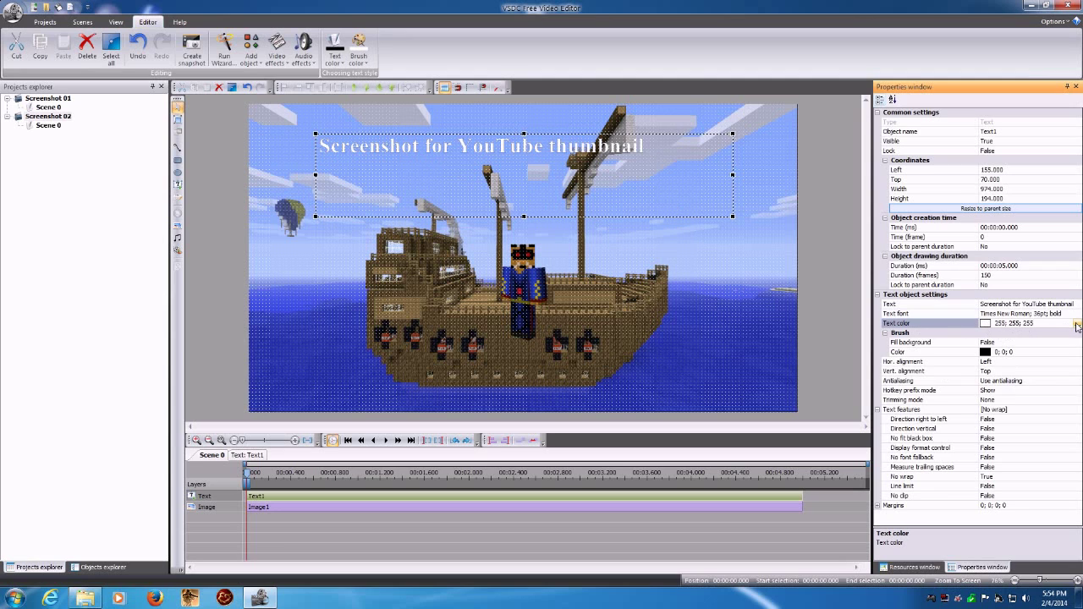
click(1077, 323)
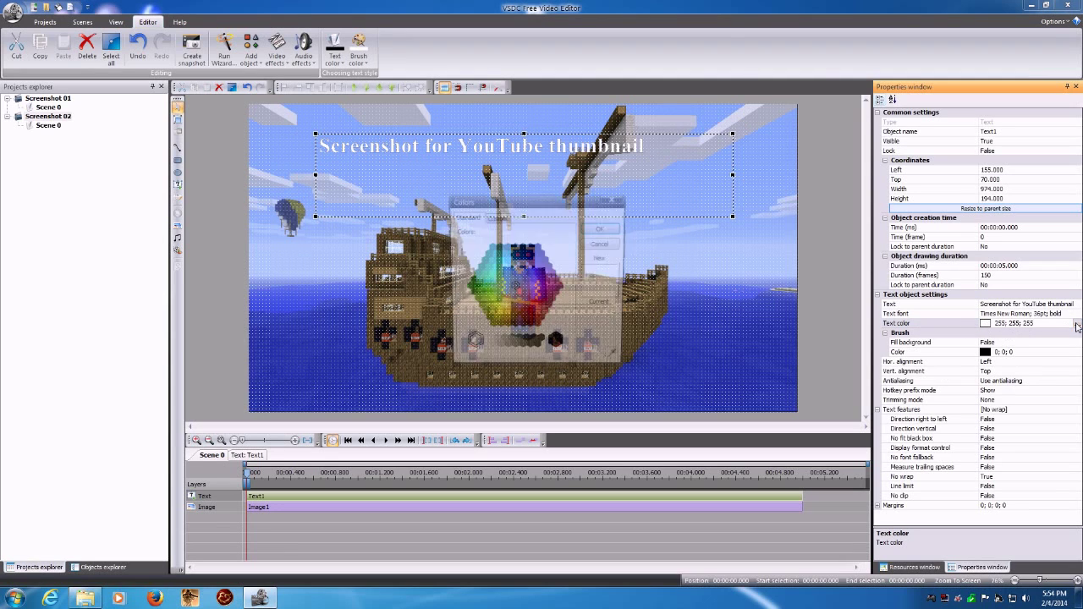
click(530, 316)
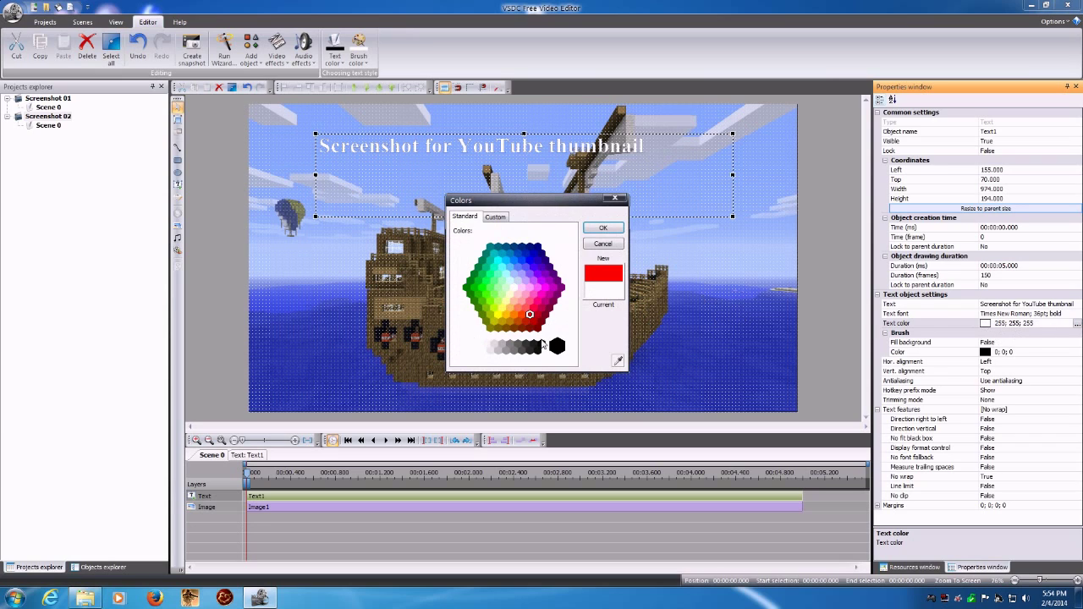
click(599, 230)
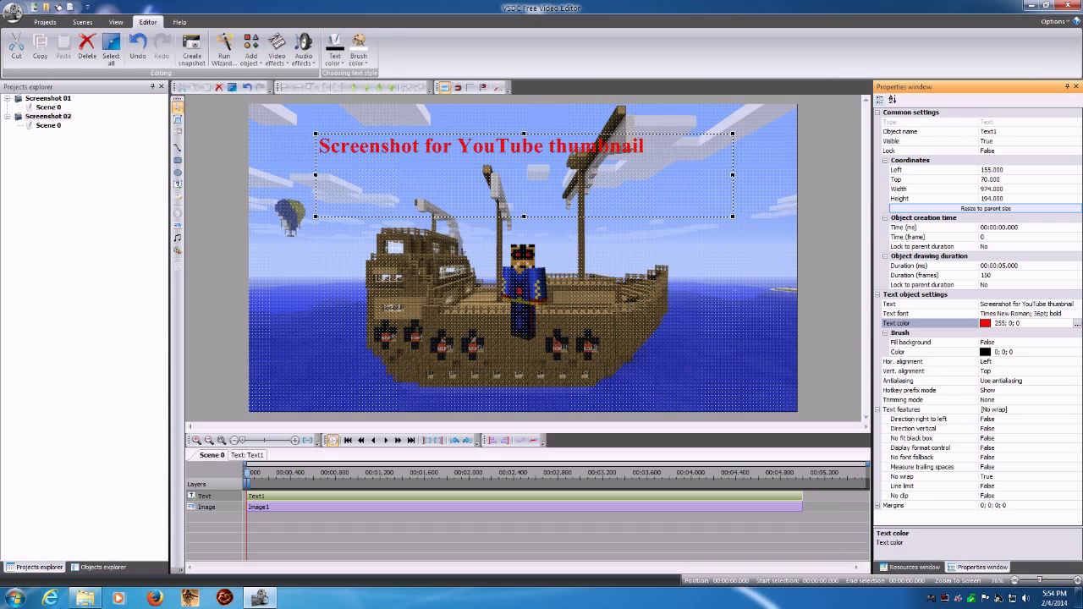
Set the title's Hor. alignment to Center and return Vert. alignment to Top after trying Center.
click(1021, 363)
click(1076, 363)
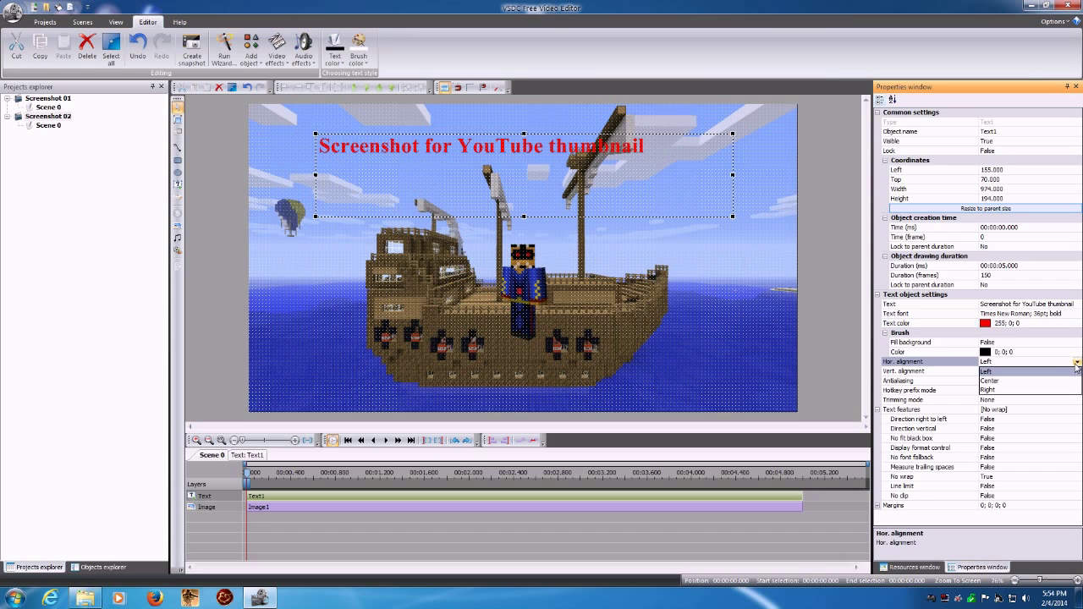
click(993, 383)
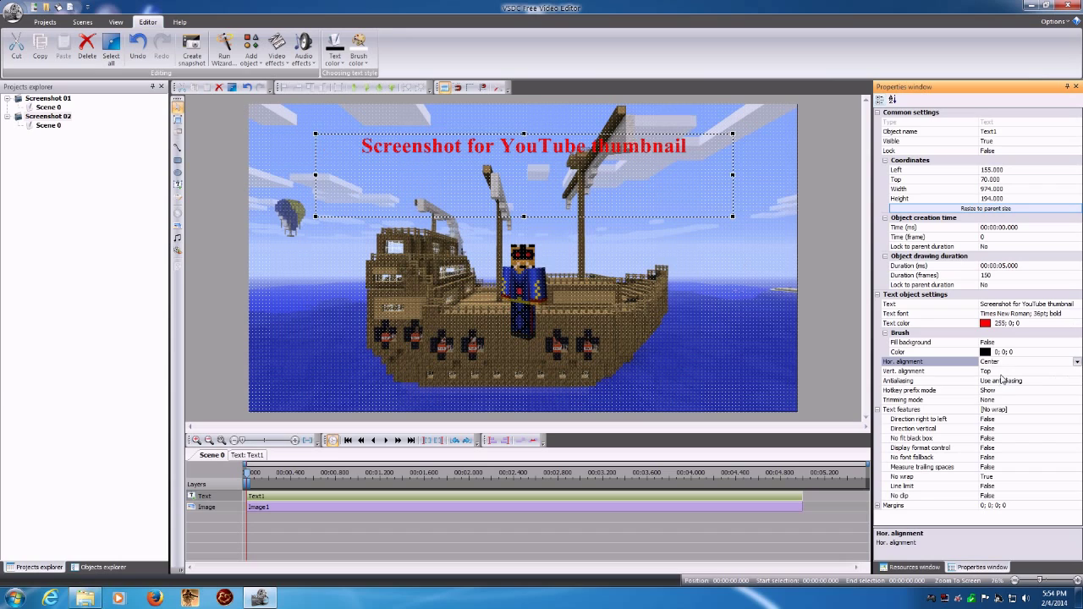
click(1077, 372)
click(1078, 372)
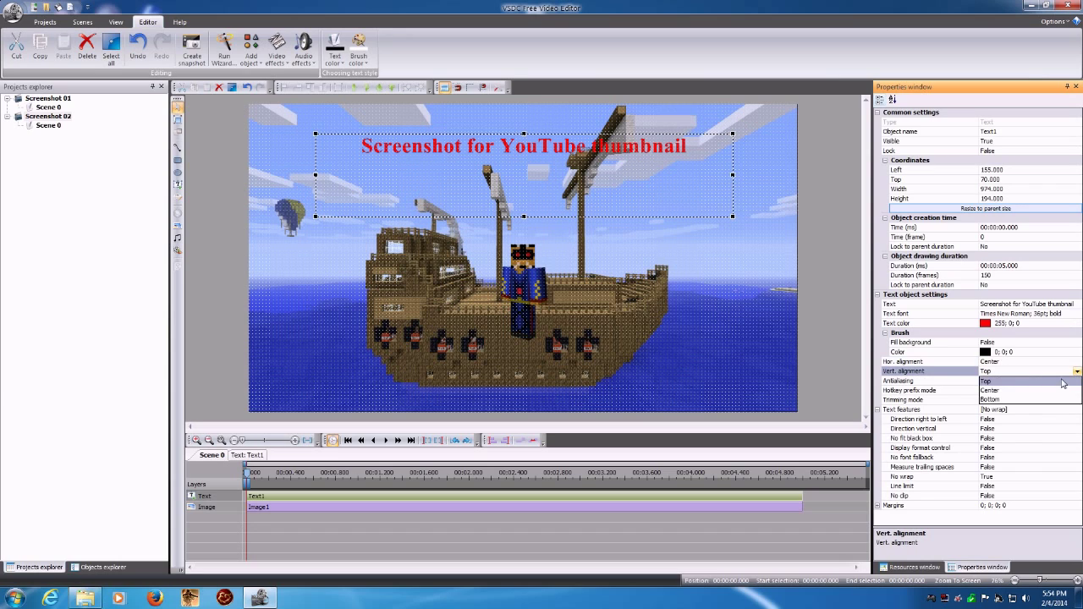
click(994, 391)
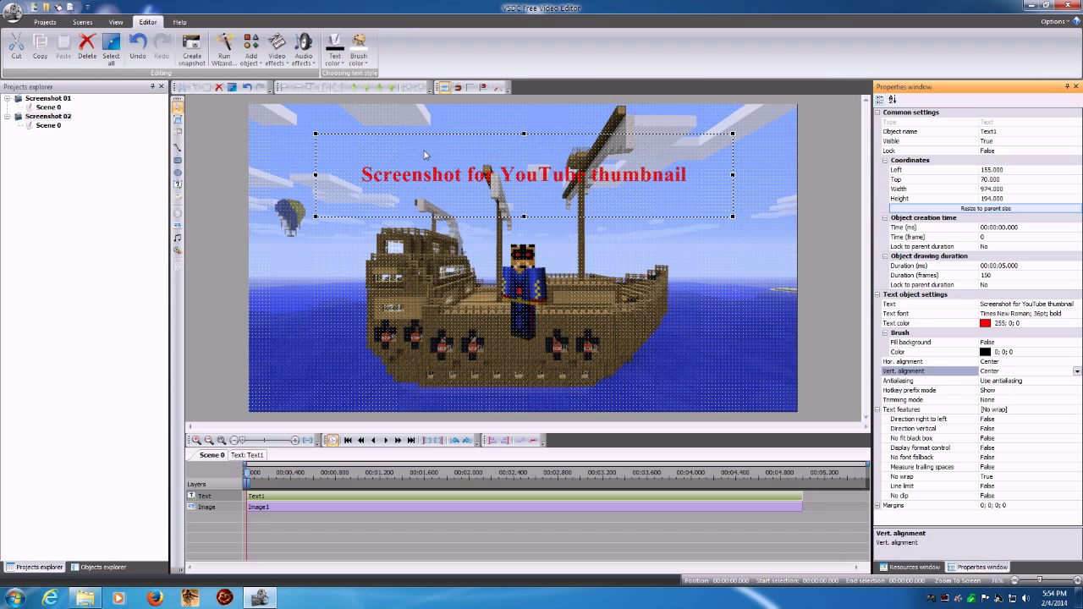
click(1078, 372)
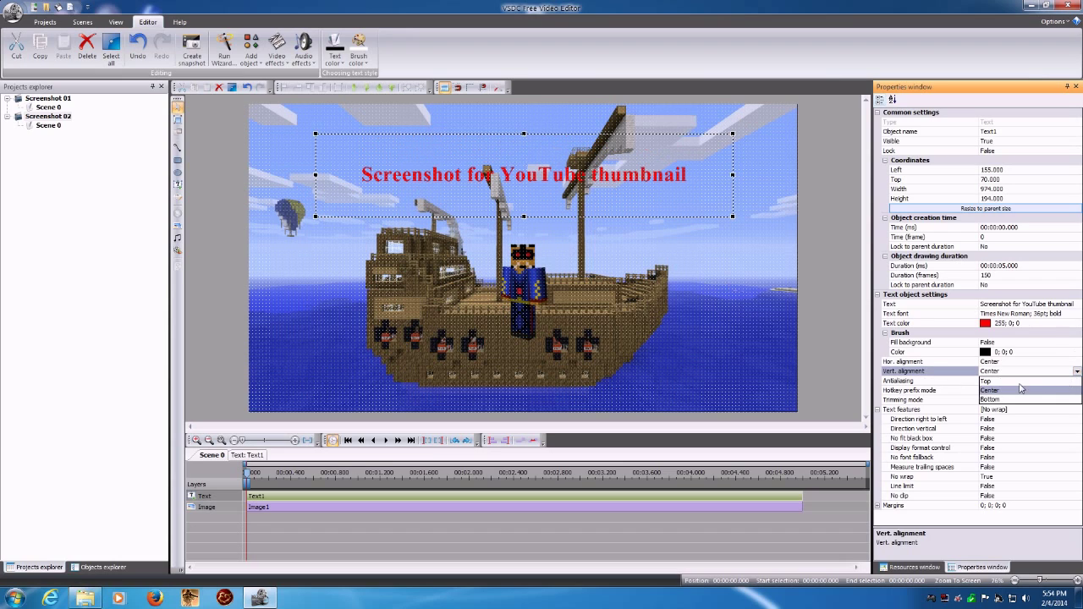
click(994, 382)
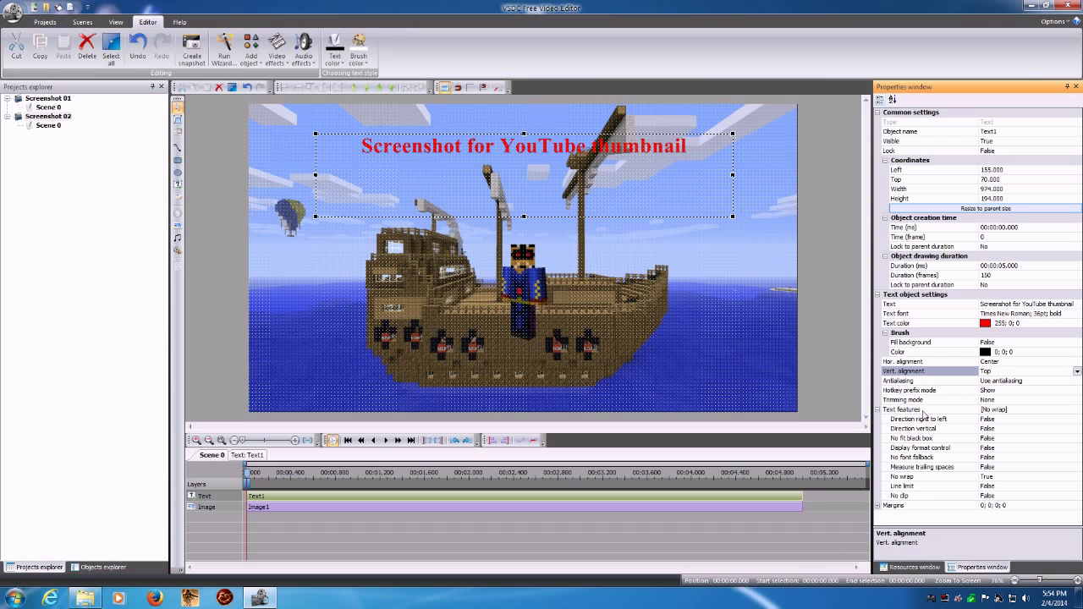
click(1002, 409)
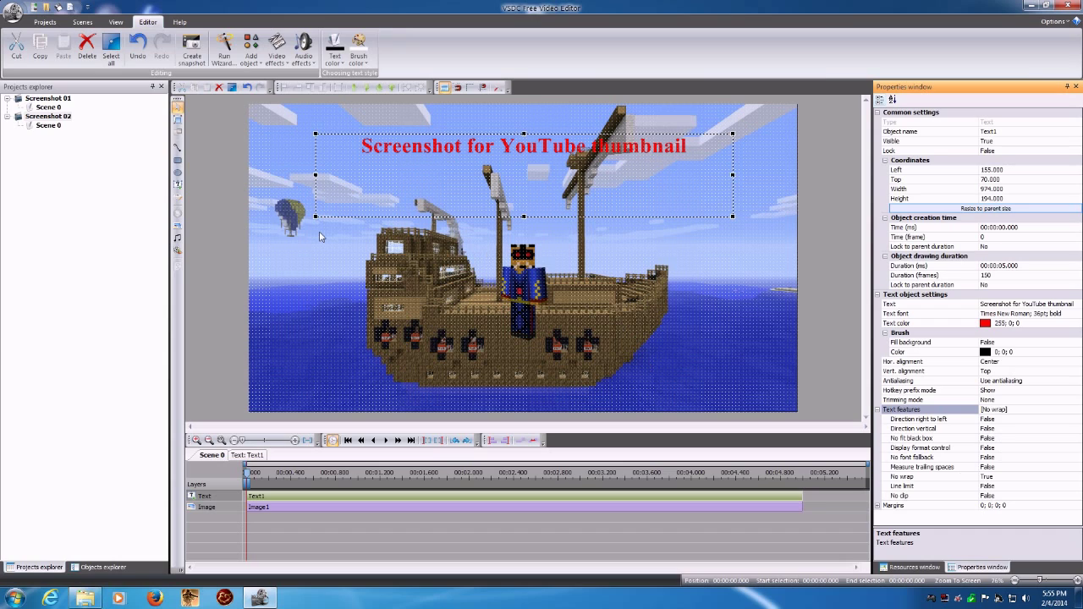
Preview the scene from the Projects tab and close the player after watching it.
click(81, 23)
click(44, 24)
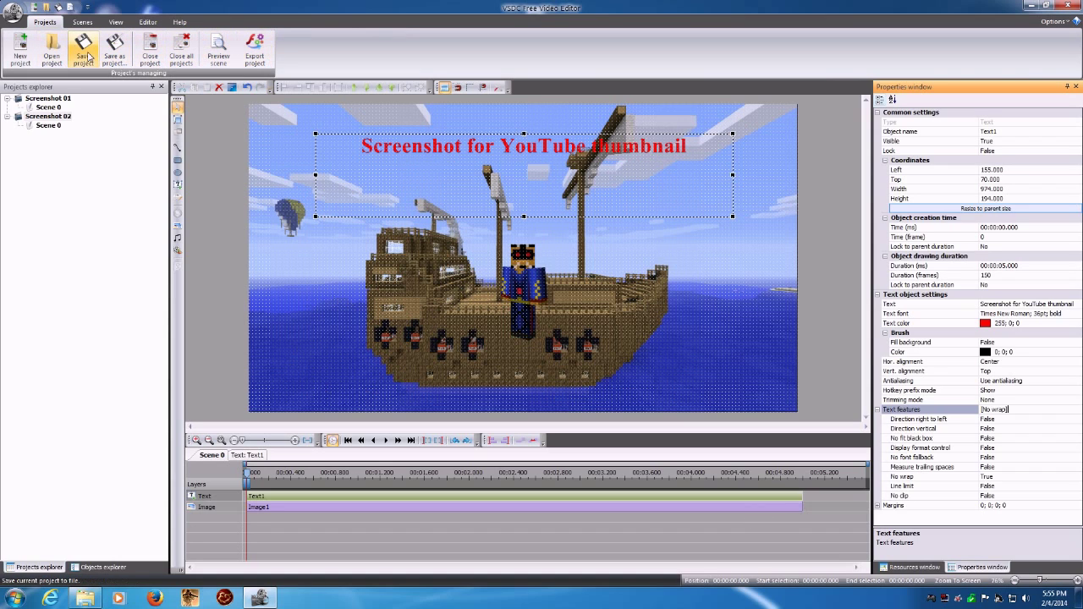
click(218, 52)
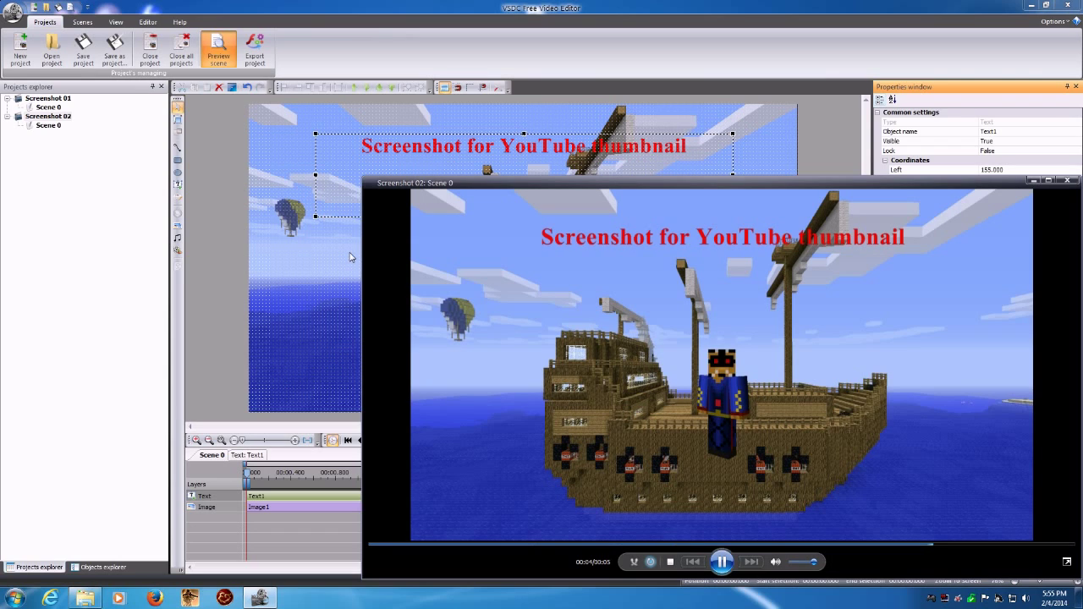
click(1068, 182)
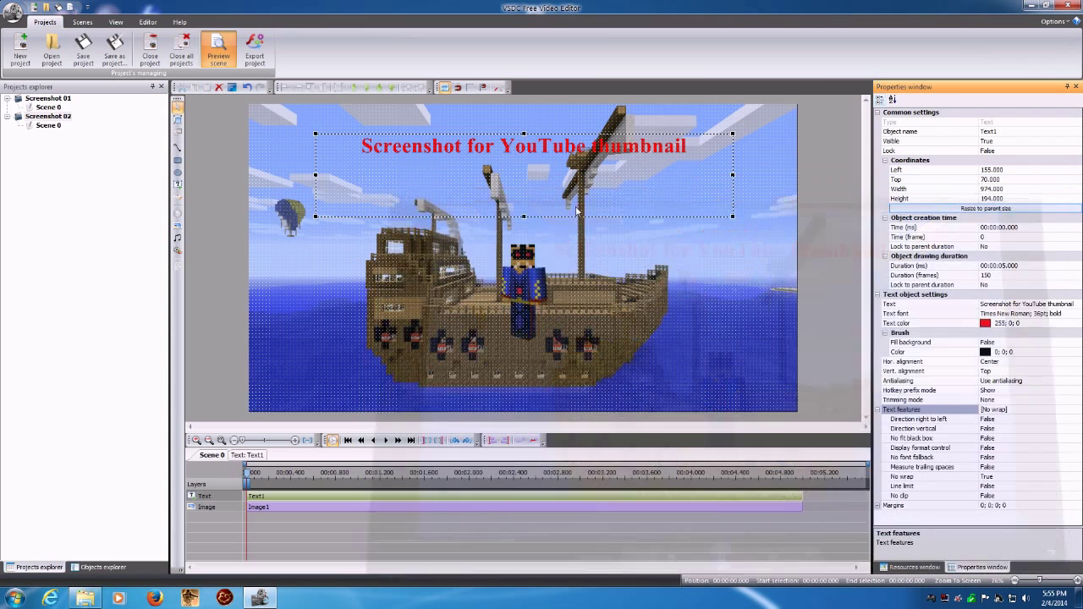